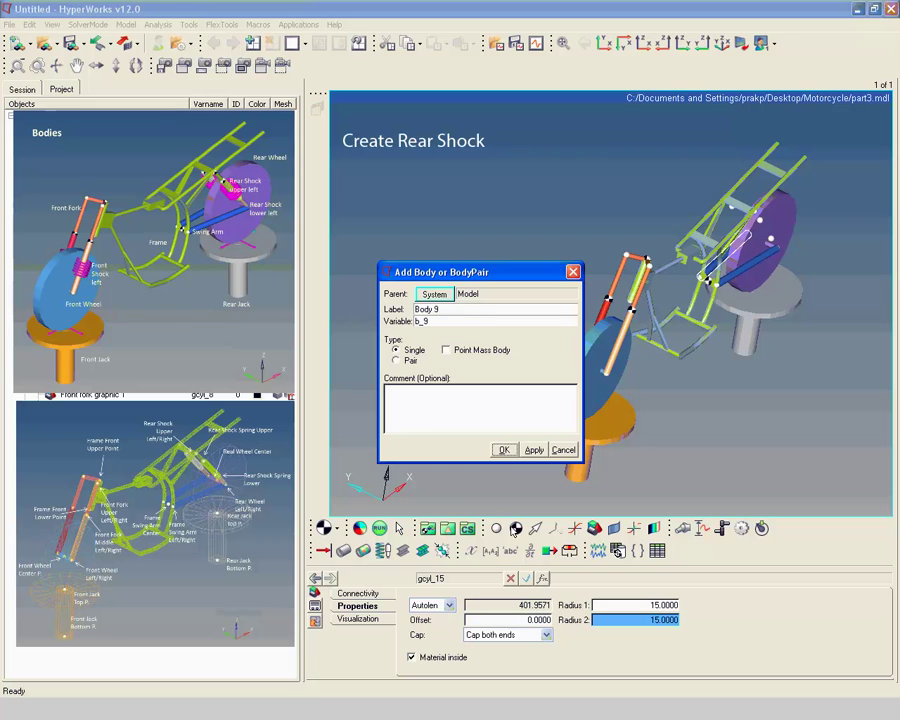
Step: Add a single body labelled Rearshock lower left with mass 1 and Ixx, Iyy and Izz of 1000
type("Rearshock lower left")
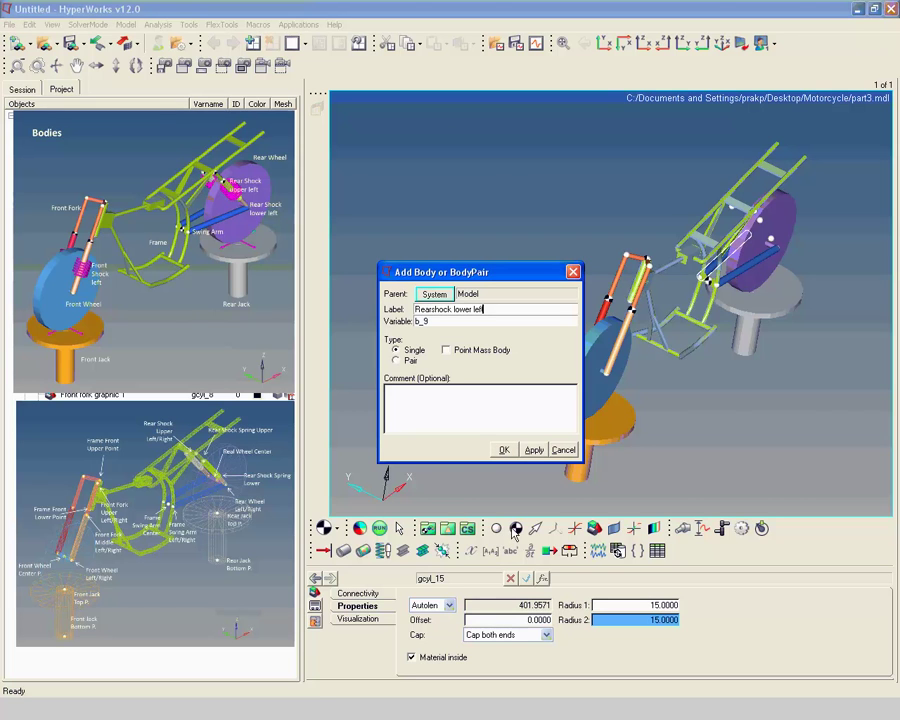
key("Return")
left_click(504, 449)
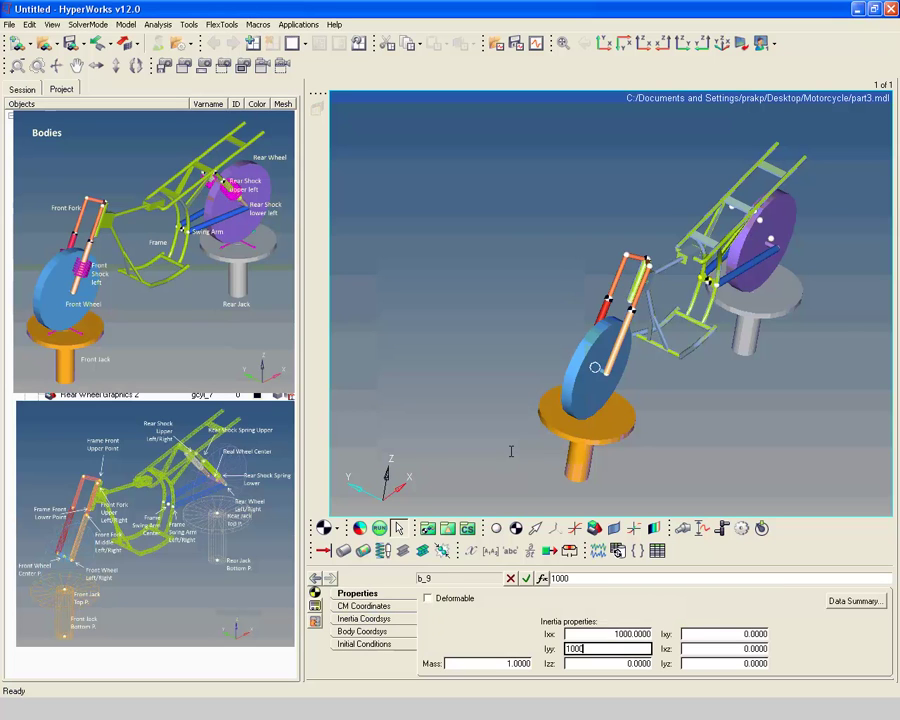
key("Tab")
type("1000")
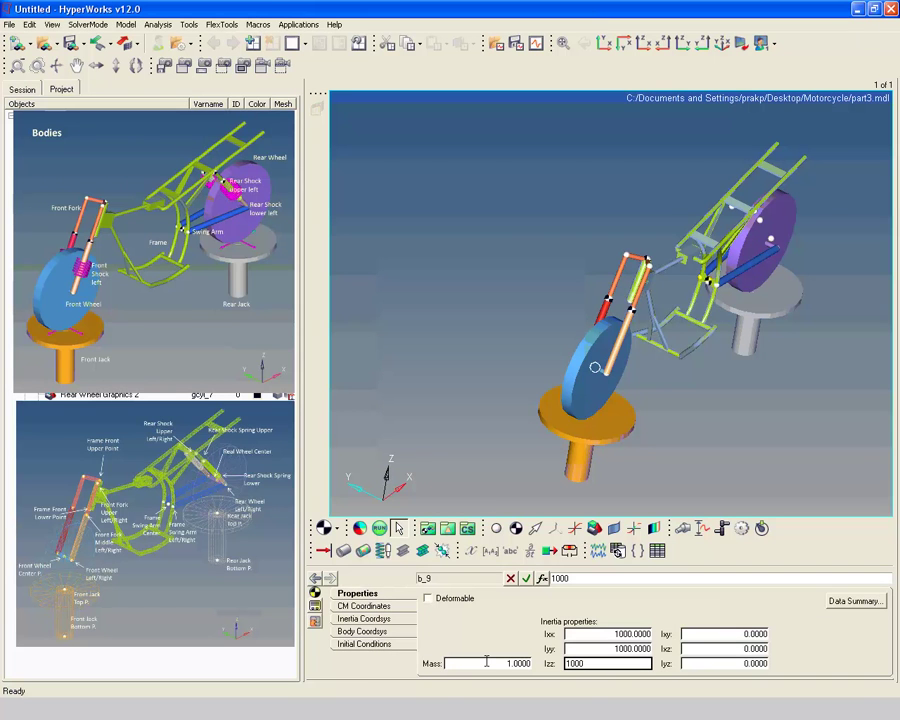
Step: Enable the body's center of mass coordinate system and set its origin to Rear Shock Spring Upper - Left Point
left_click(368, 618)
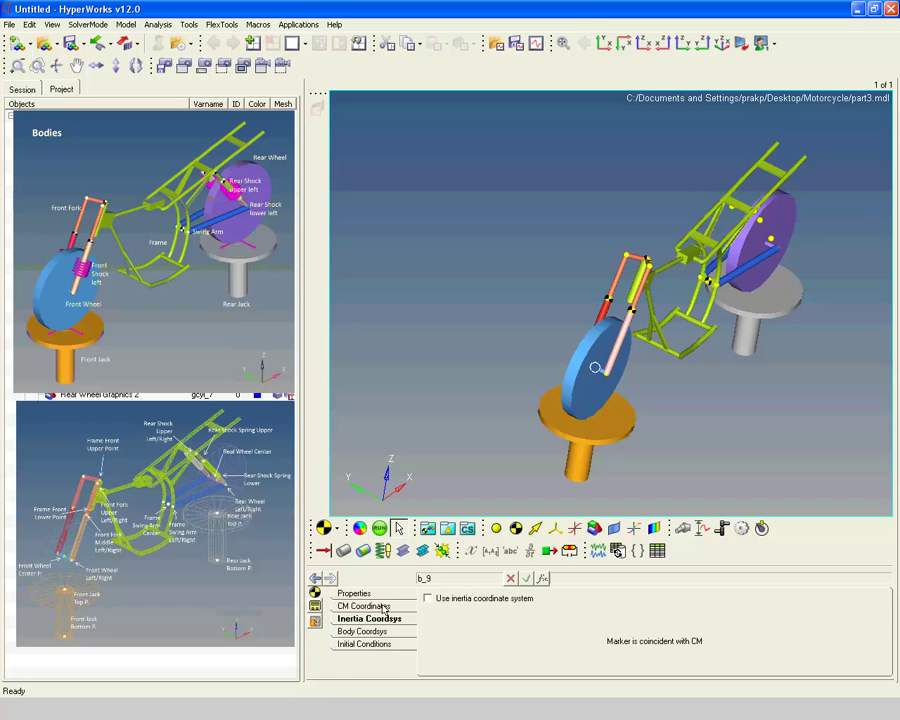
left_click(370, 606)
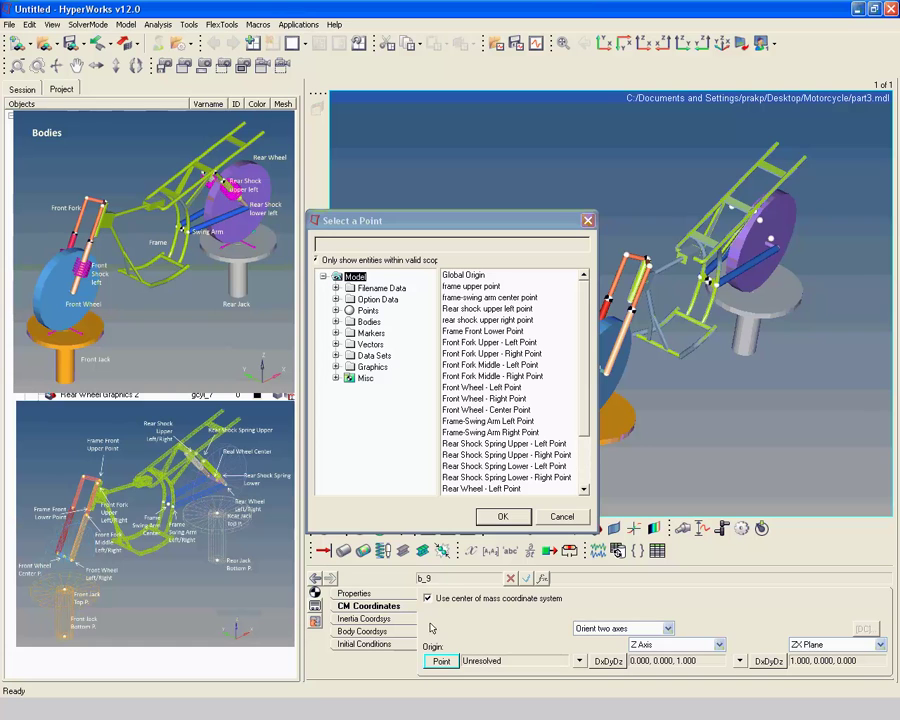
left_click(438, 659)
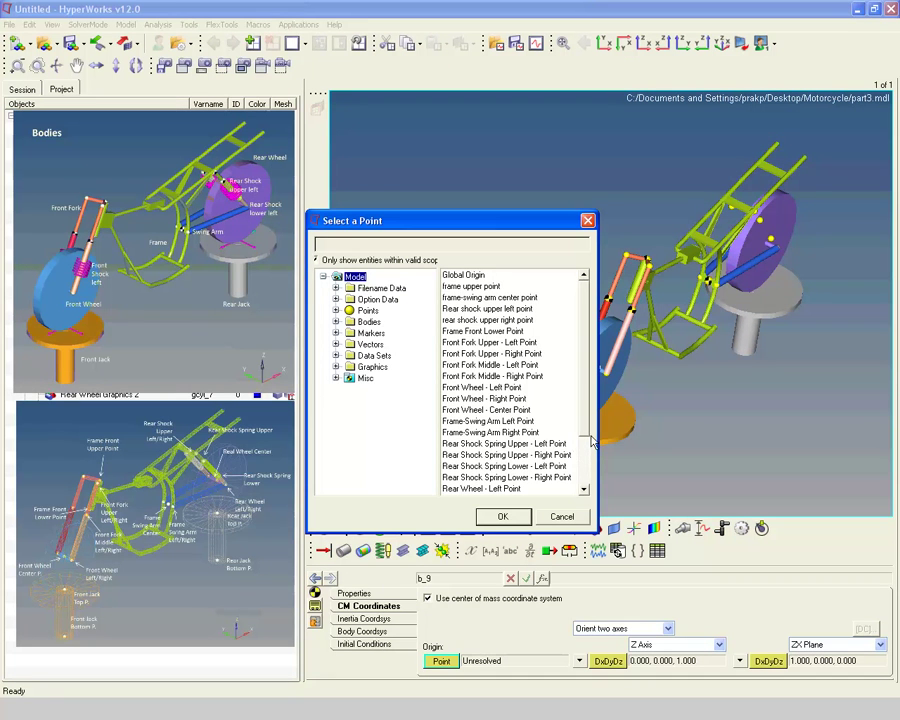
left_click_drag(584, 430, 584, 479)
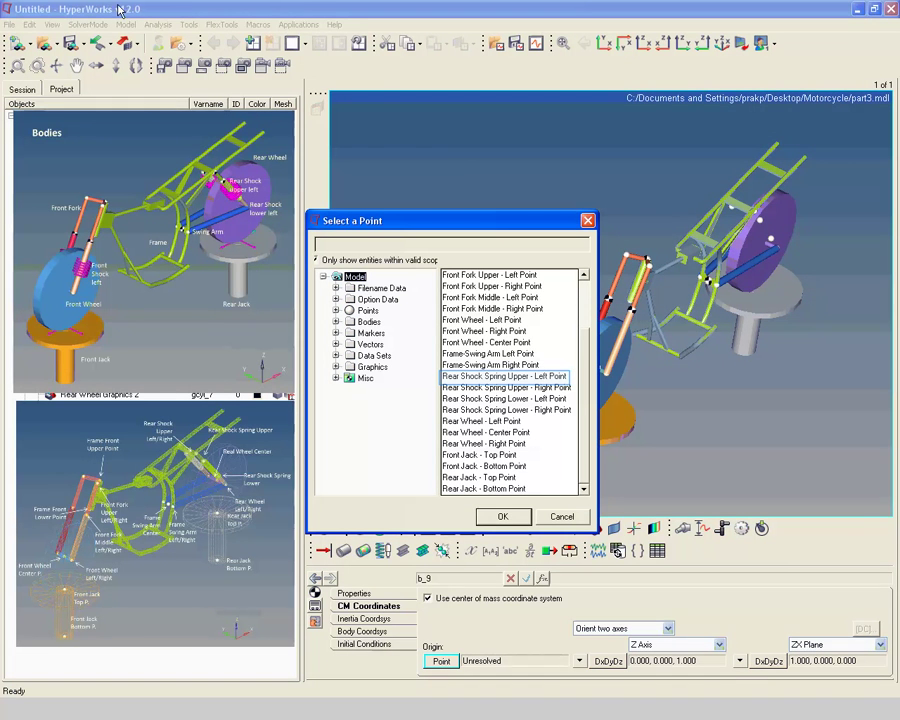
left_click(521, 380)
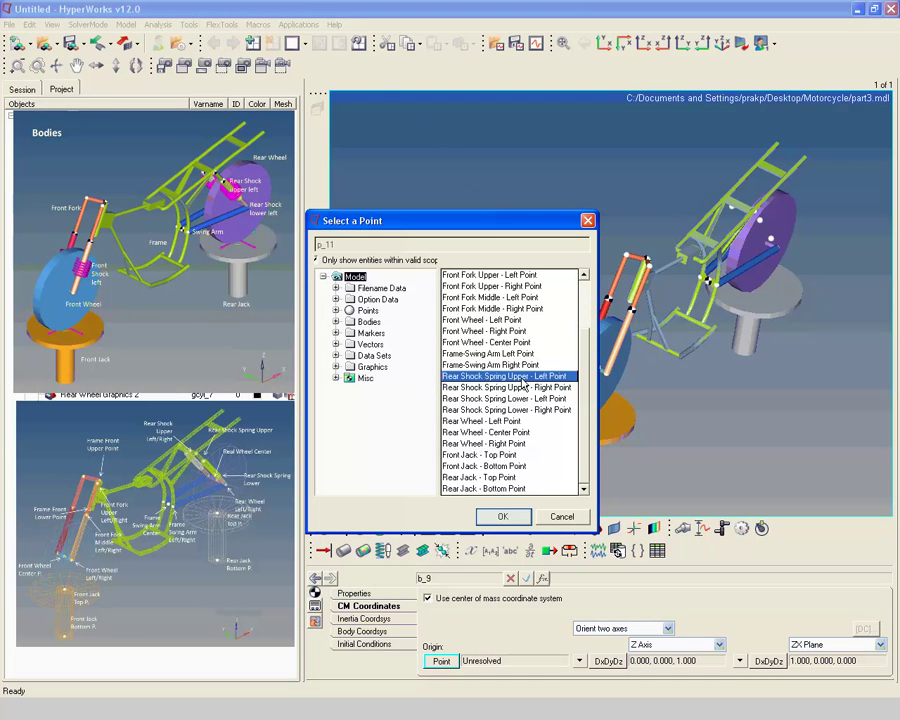
left_click(505, 516)
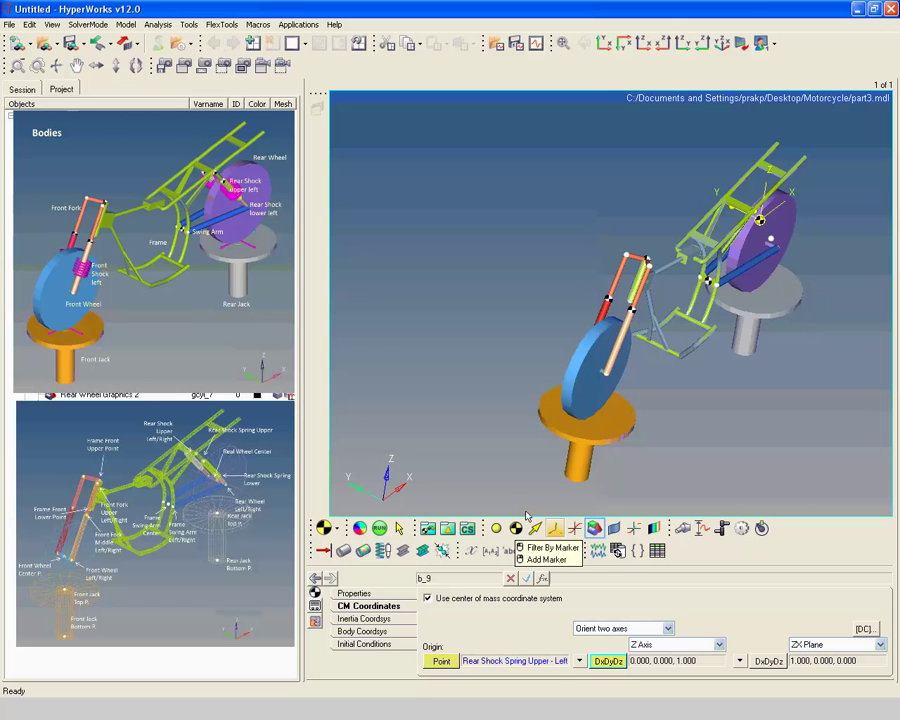
Step: Add a single cylinder graphic labelled Rear shock lower left graphic1 with Rearshock lower left as its parent body
left_click(594, 528)
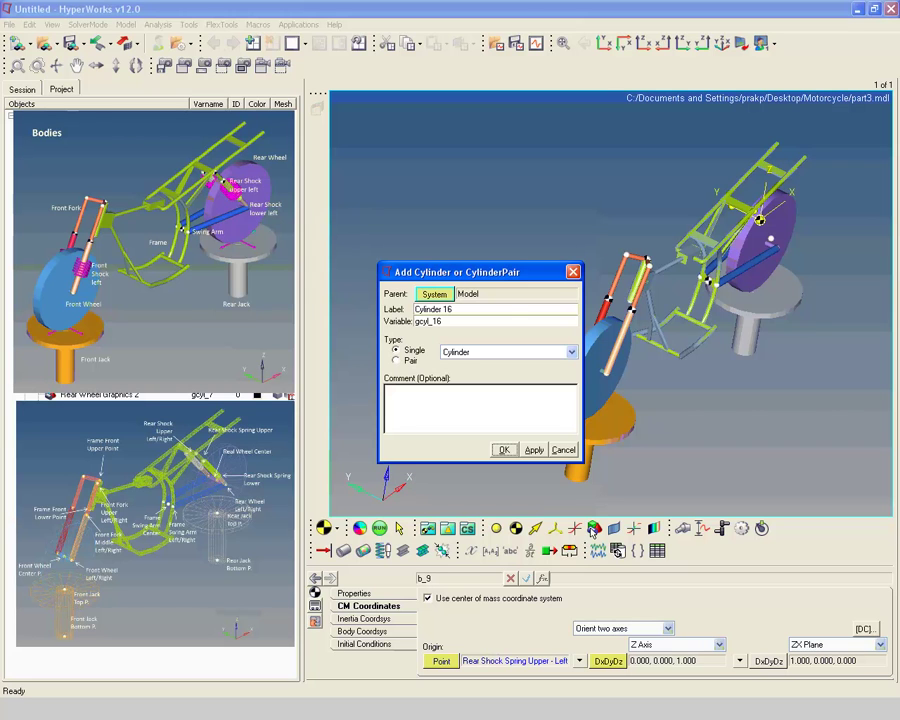
type("Rear shock lower left graphic1")
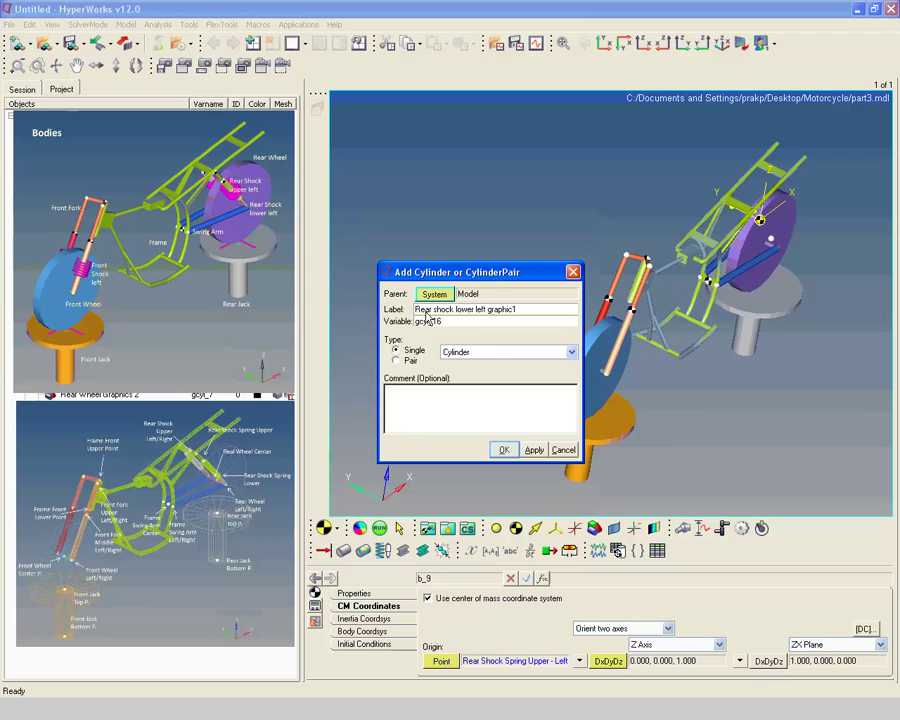
left_click(504, 450)
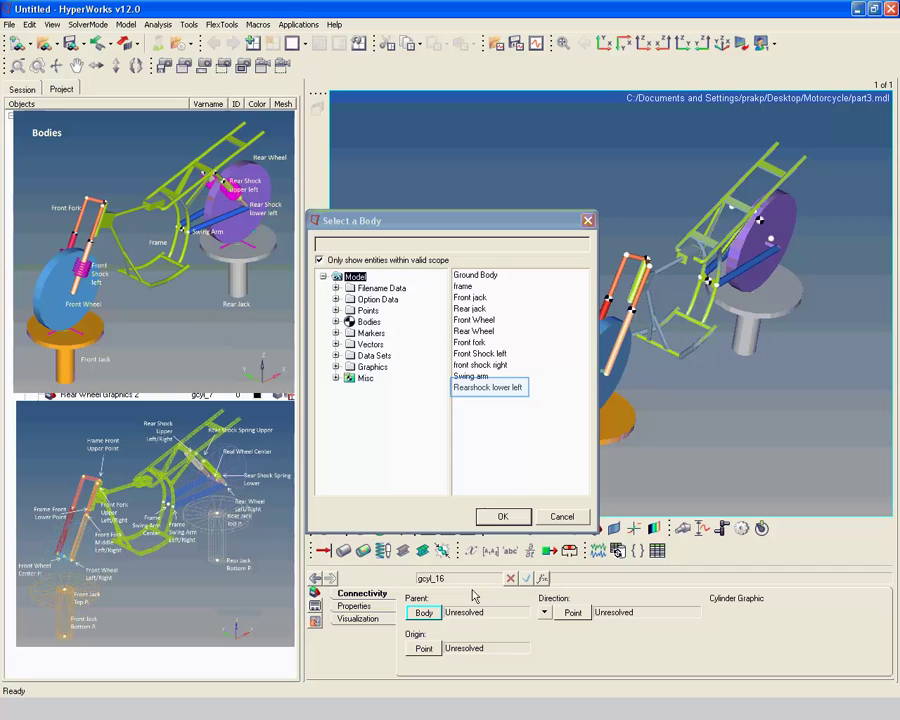
left_click(514, 389)
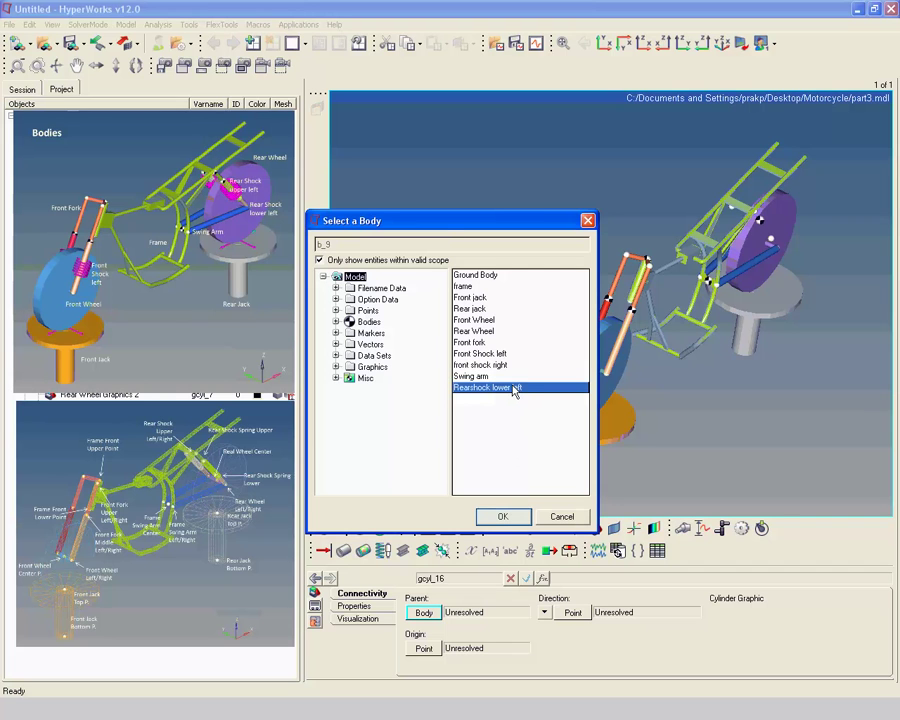
left_click(502, 518)
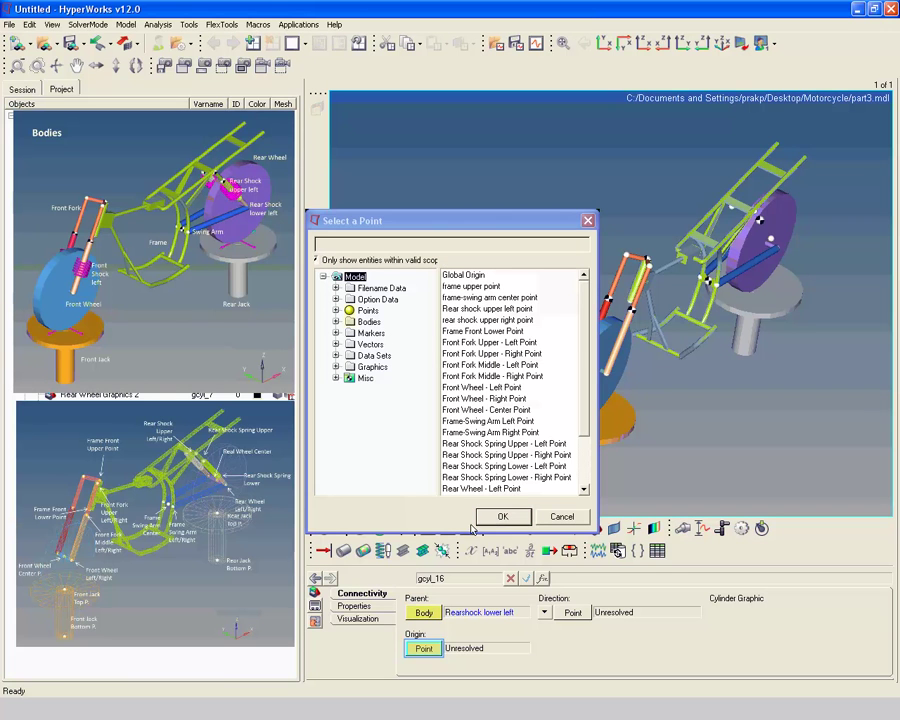
Step: Set the cylinder's origin to Rear Wheel - Left Point and its direction to Rear Shock Spring Lower - Left Point
left_click(425, 650)
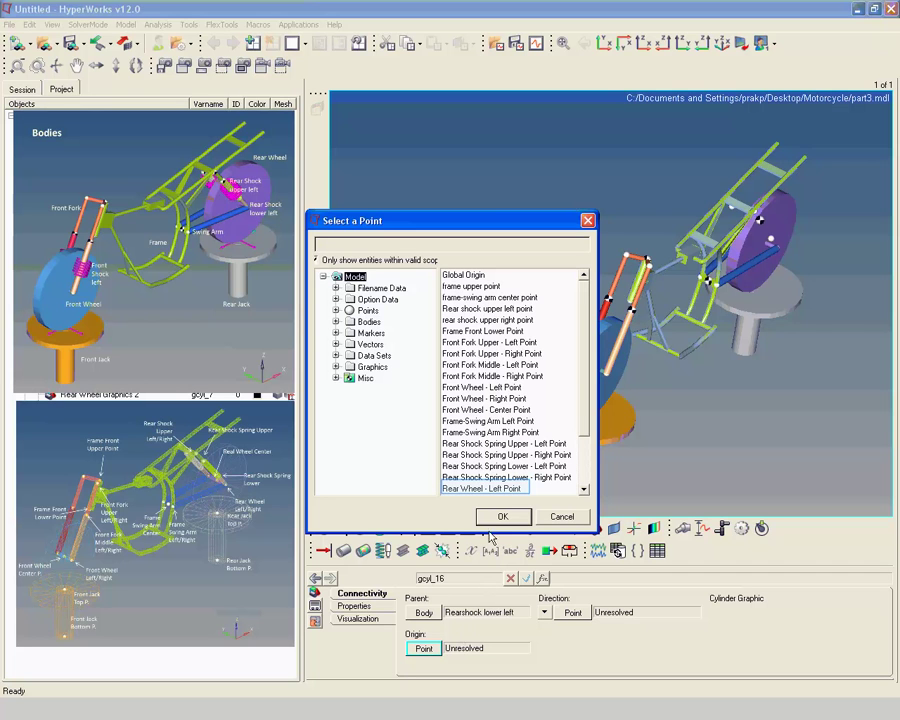
left_click(493, 489)
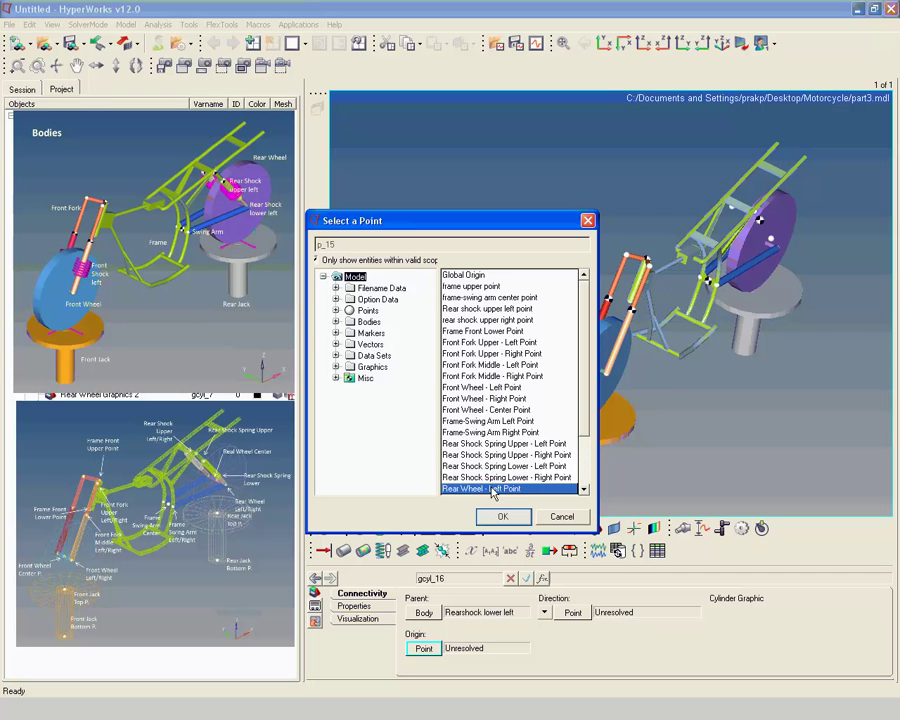
left_click(501, 517)
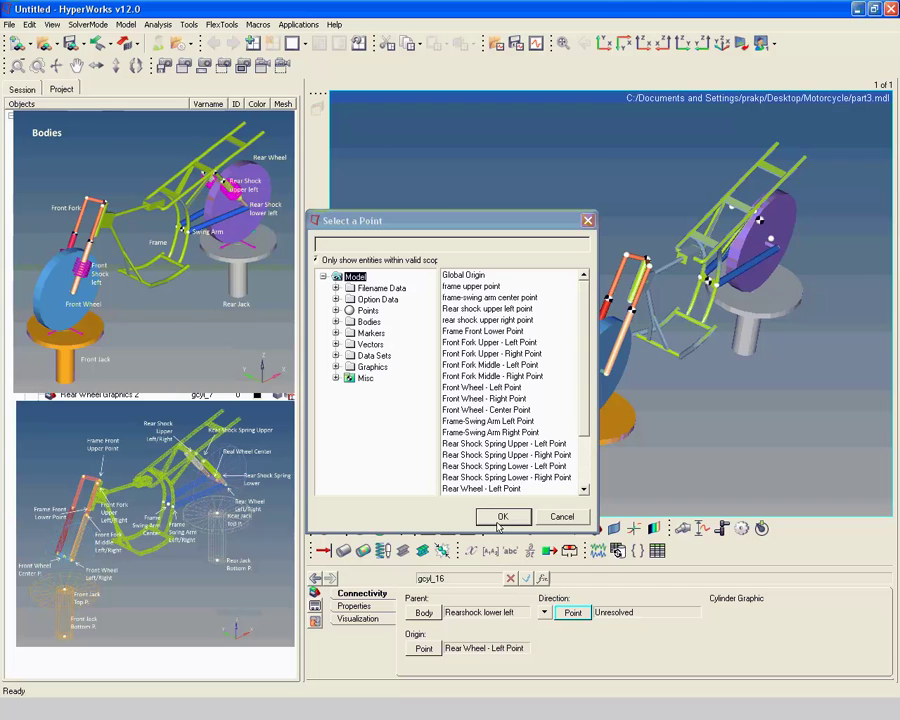
left_click(573, 614)
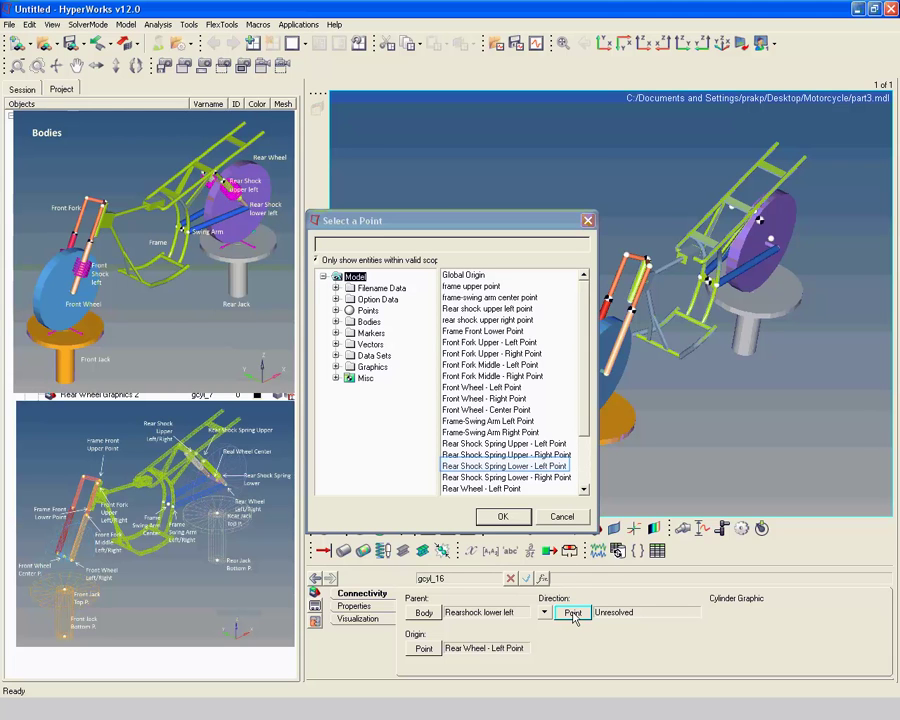
left_click(543, 467)
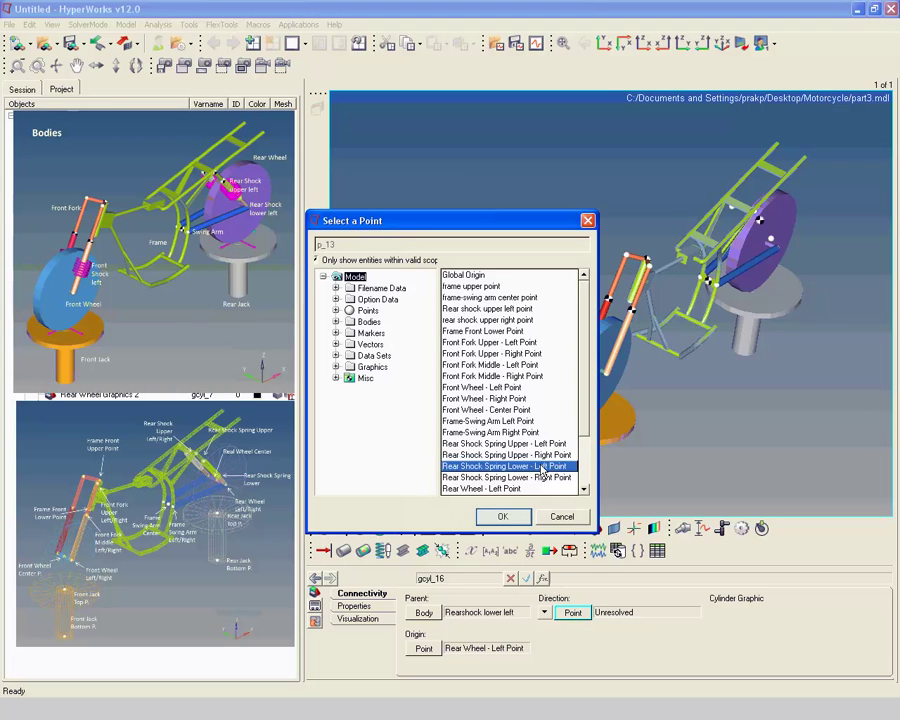
left_click(503, 515)
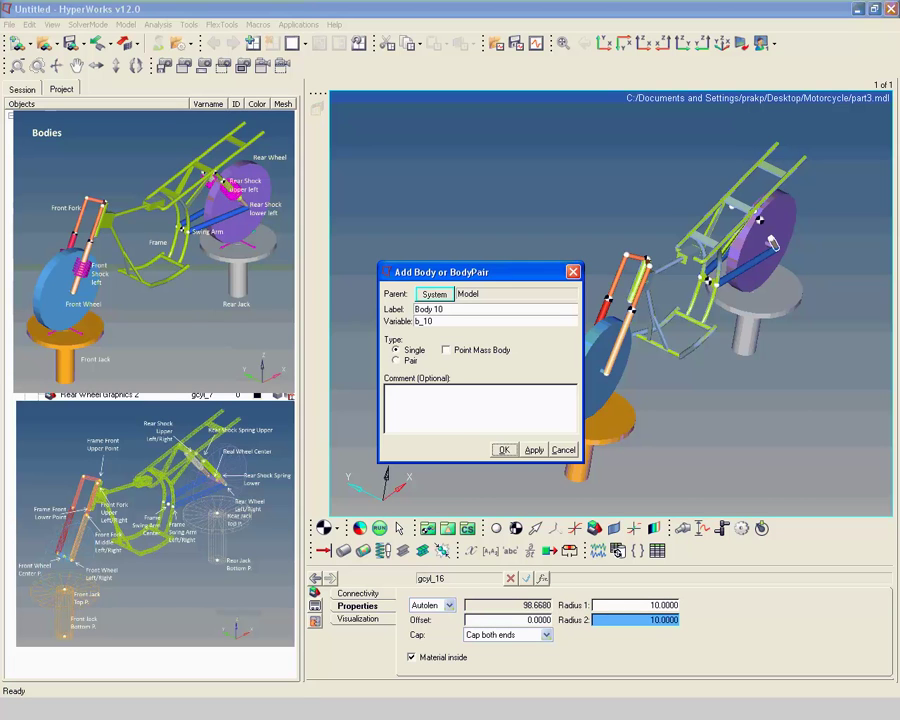
Step: Add a single body labelled Rear shock upper left to the model
left_click(455, 312)
type("Rear shock upper left")
key("Return")
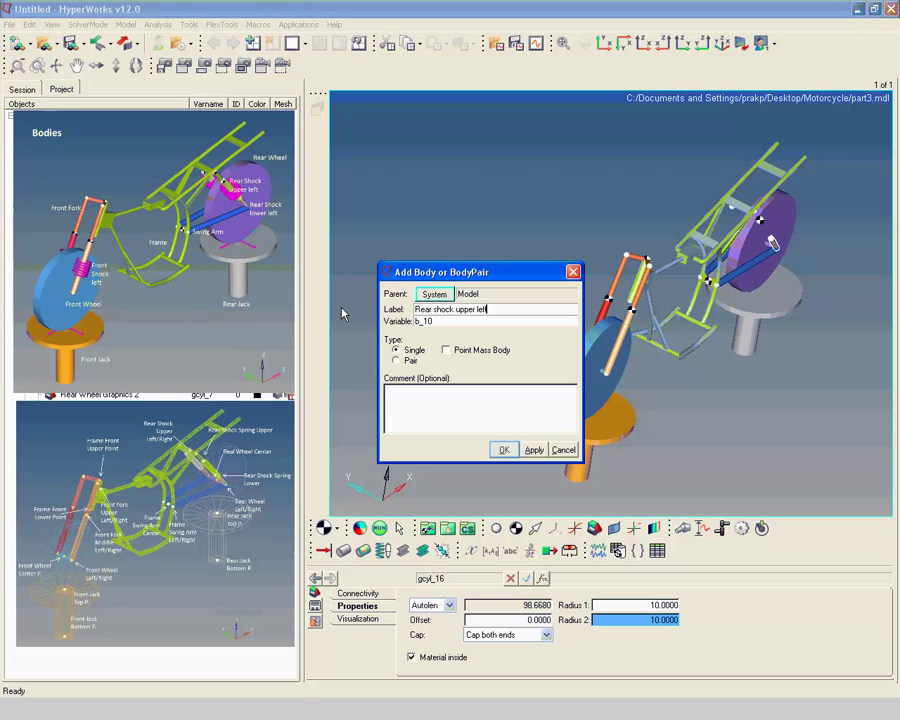
left_click(503, 450)
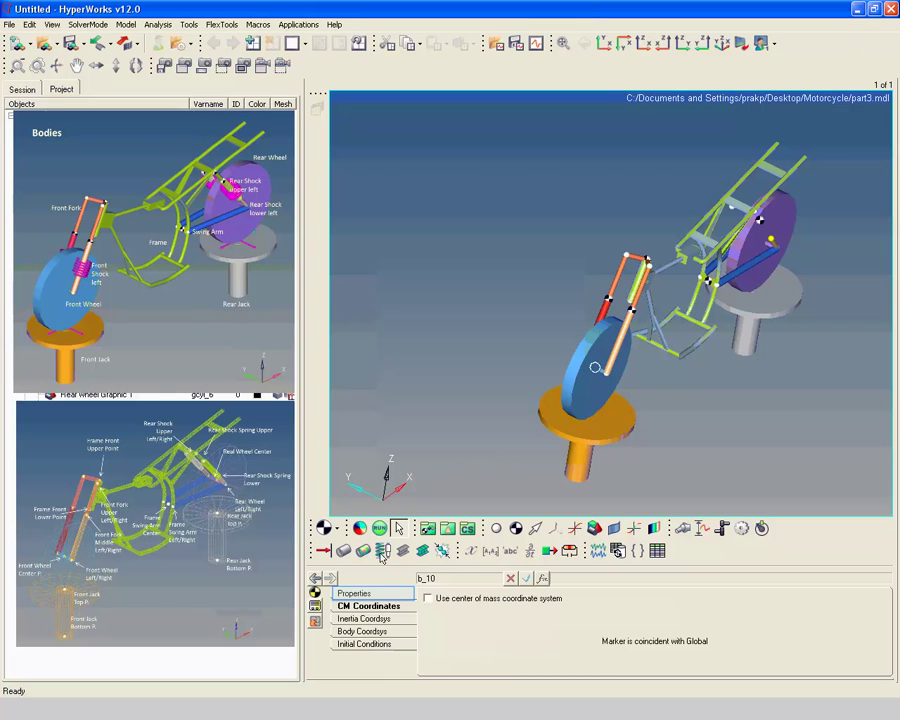
Step: Set the upper left rear shock body's mass to 1 and its Ixx, Iyy and Izz inertias to 1000
left_click(377, 594)
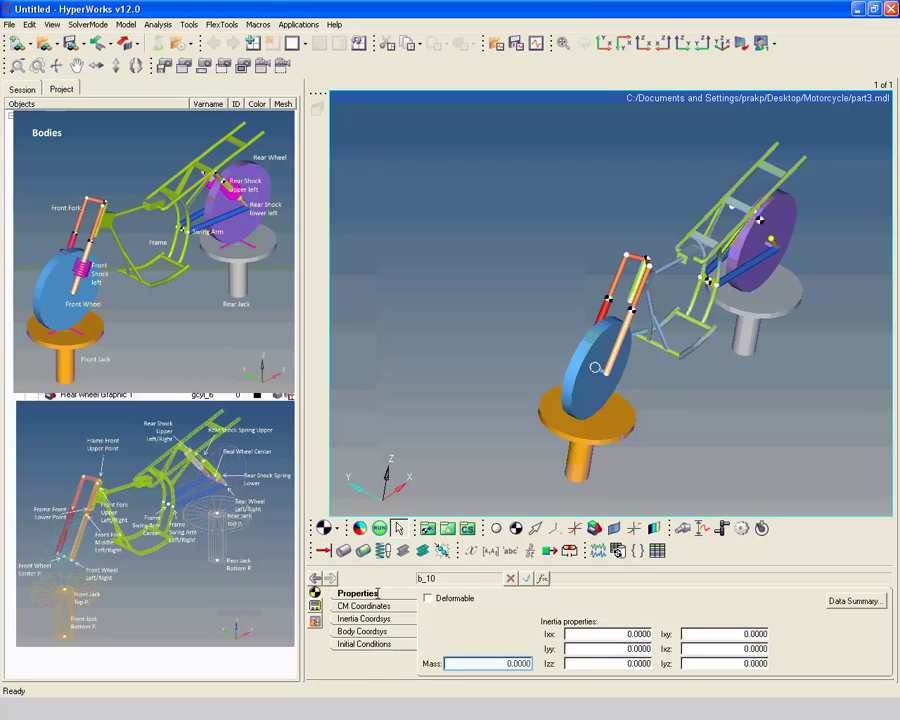
type("1")
key("Tab")
type("1000")
key("Tab")
type("1000")
key("Tab")
type("1000")
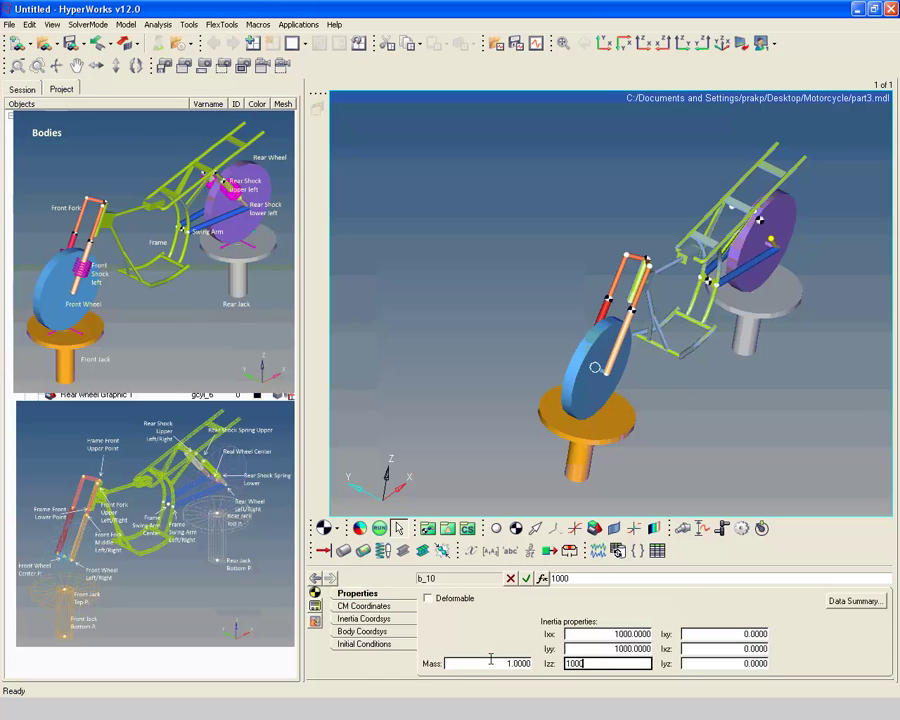
Step: Enable the upper shock body's center of mass coordinate system and set its origin to Rear shock upper left point
left_click(377, 606)
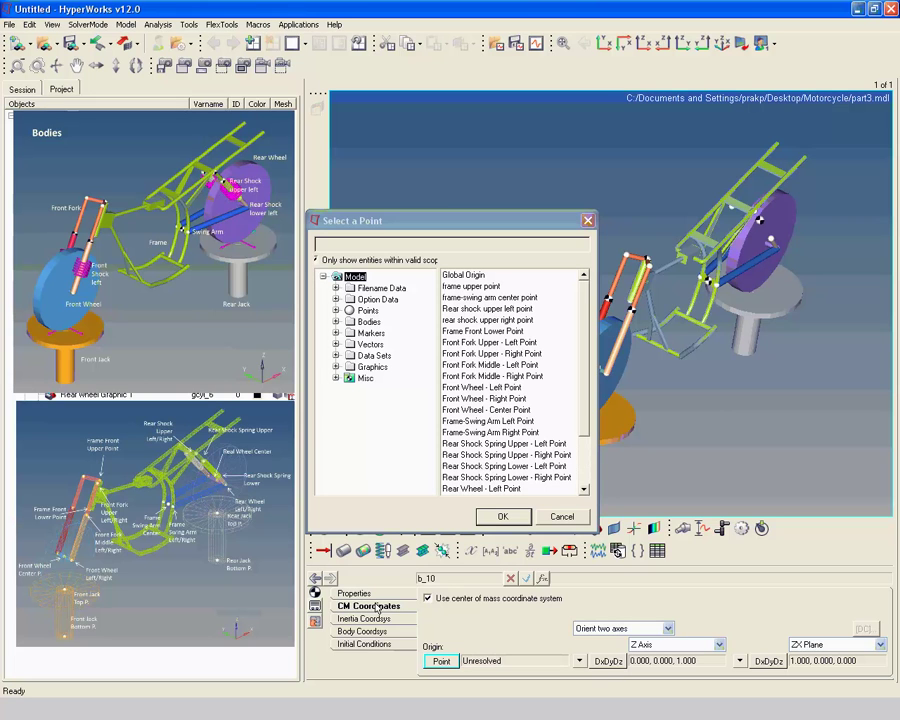
left_click(441, 663)
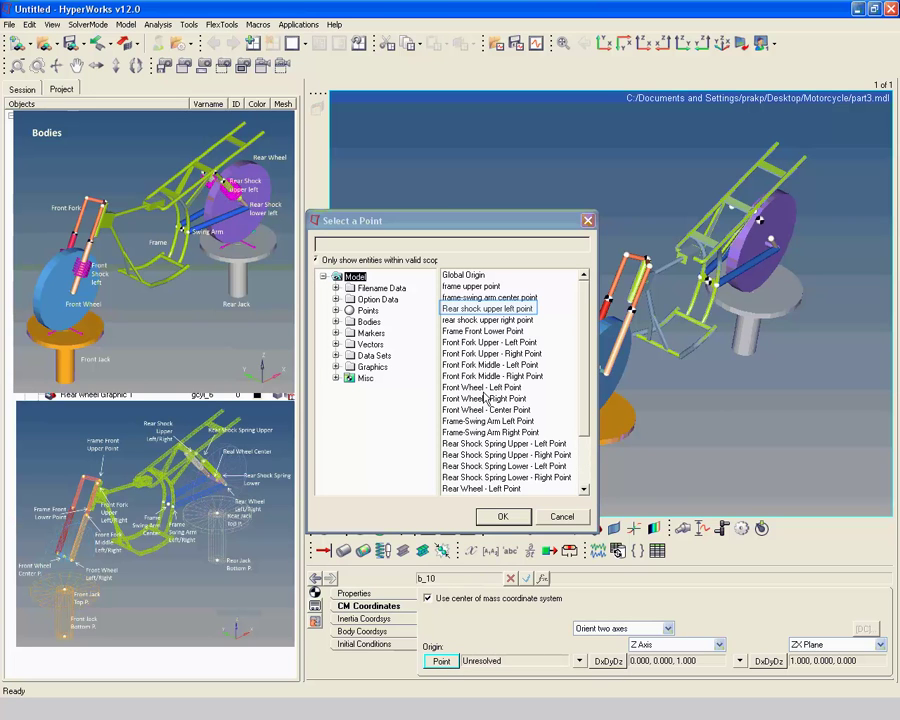
left_click(486, 309)
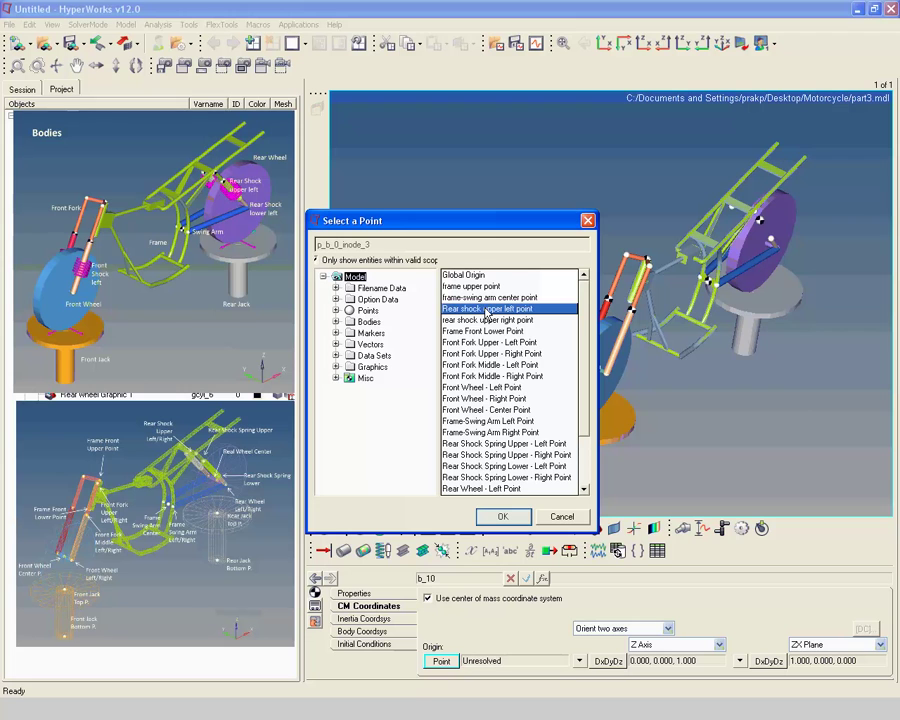
left_click(505, 516)
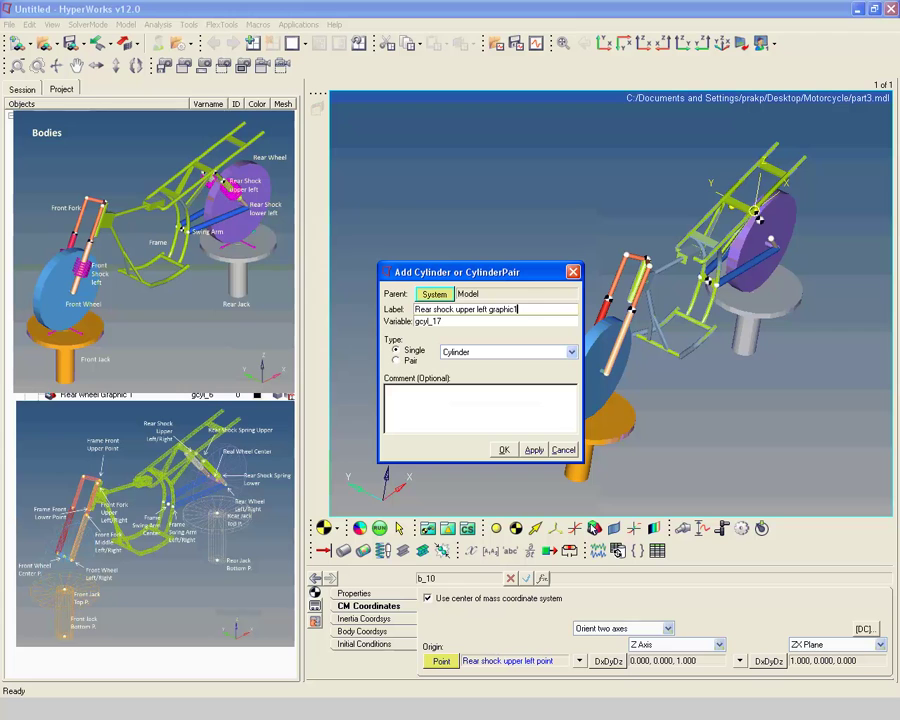
Step: Add a single cylinder graphic labelled Rear shock upper left graphic1 with Rear shock upper left as its parent body
key("Return")
left_click(504, 450)
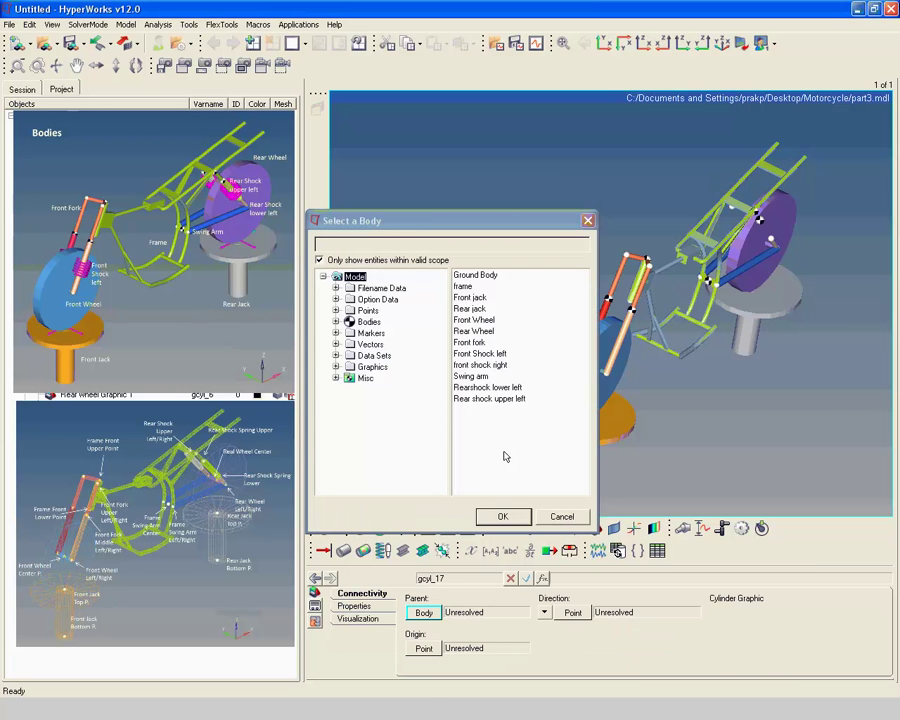
left_click(421, 613)
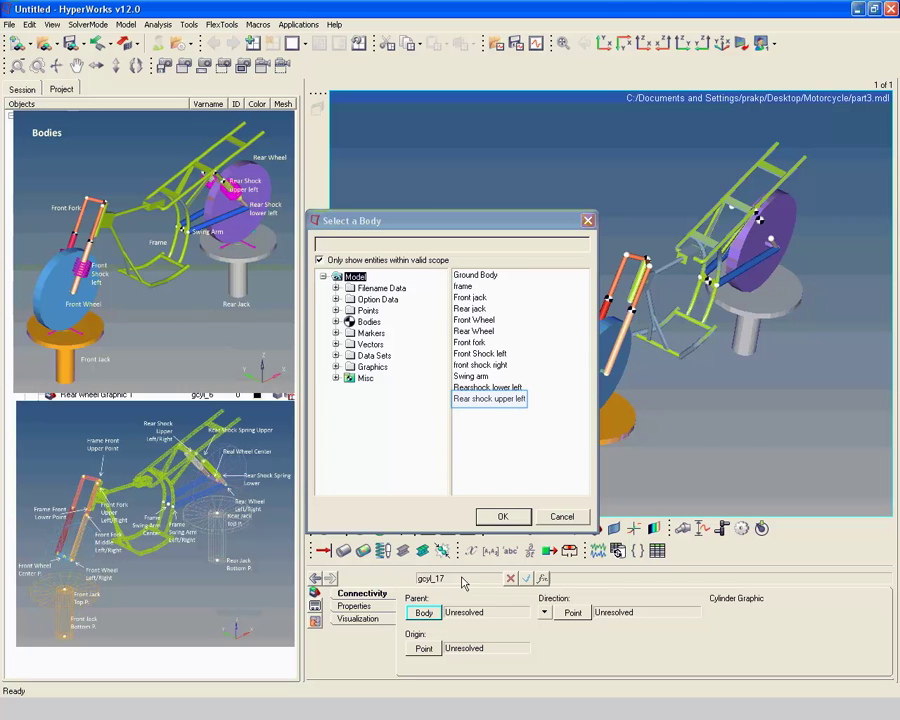
left_click(490, 399)
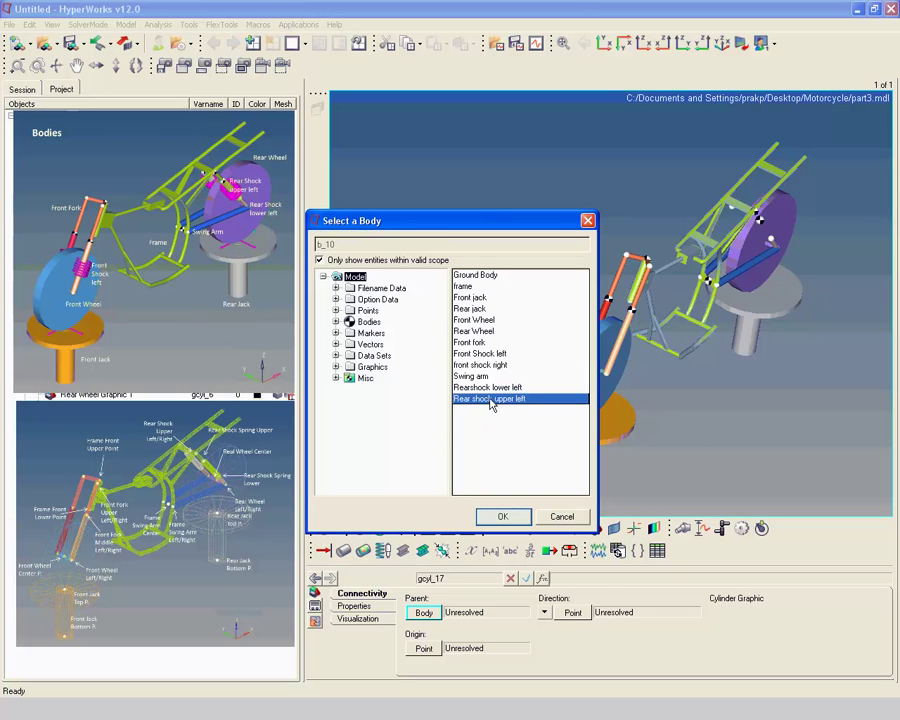
left_click(501, 516)
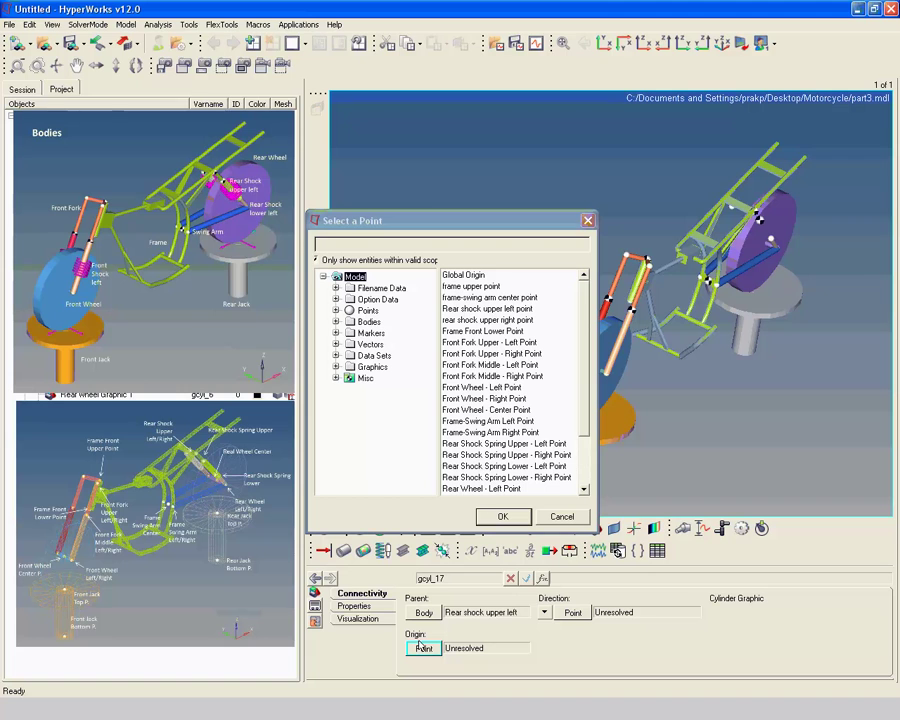
Step: Set the upper shock cylinder's origin to Rear Shock Spring Upper - Left Point
left_click(423, 648)
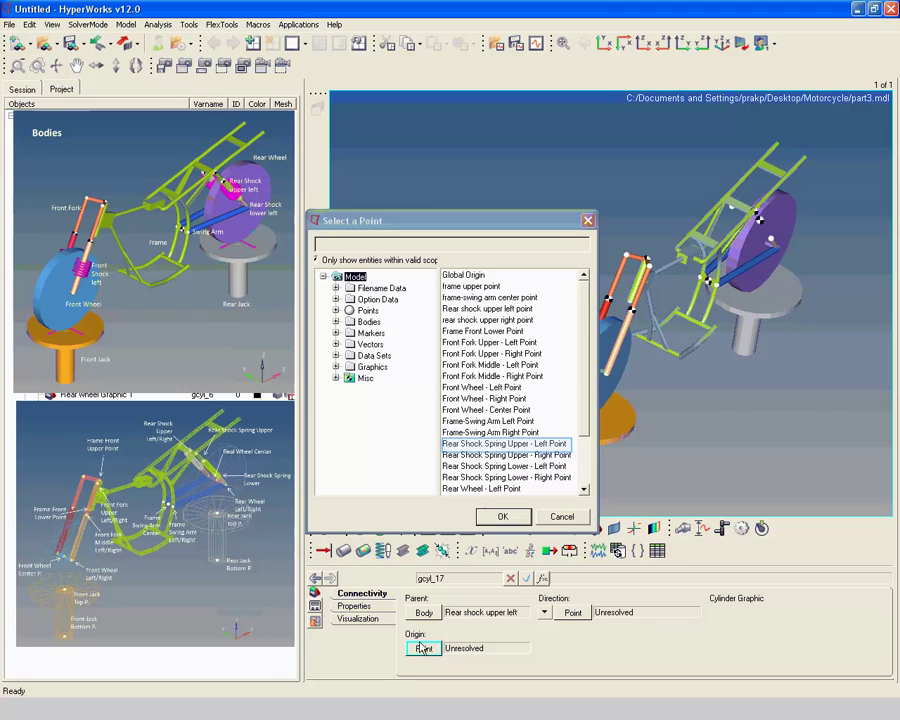
left_click(481, 445)
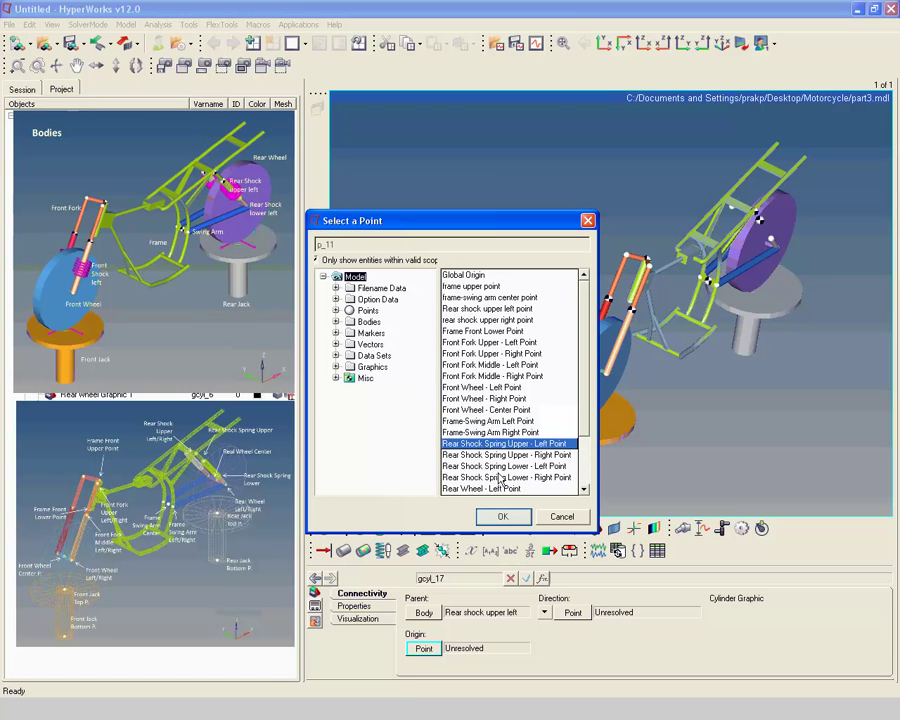
left_click(503, 516)
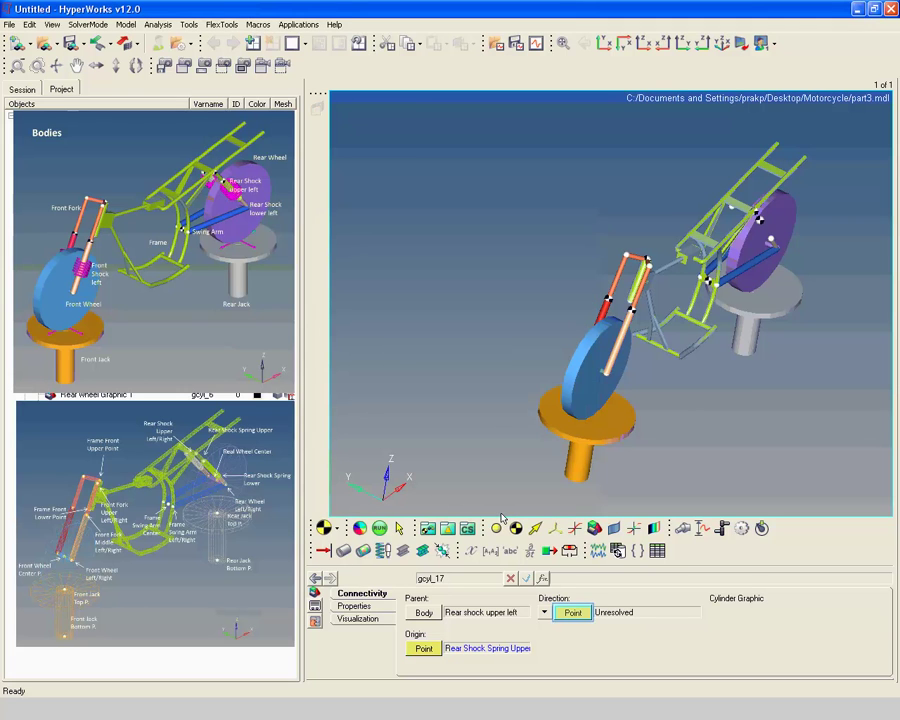
Step: Set the upper left shock cylinder's direction to Rear shock upper left point
left_click(573, 613)
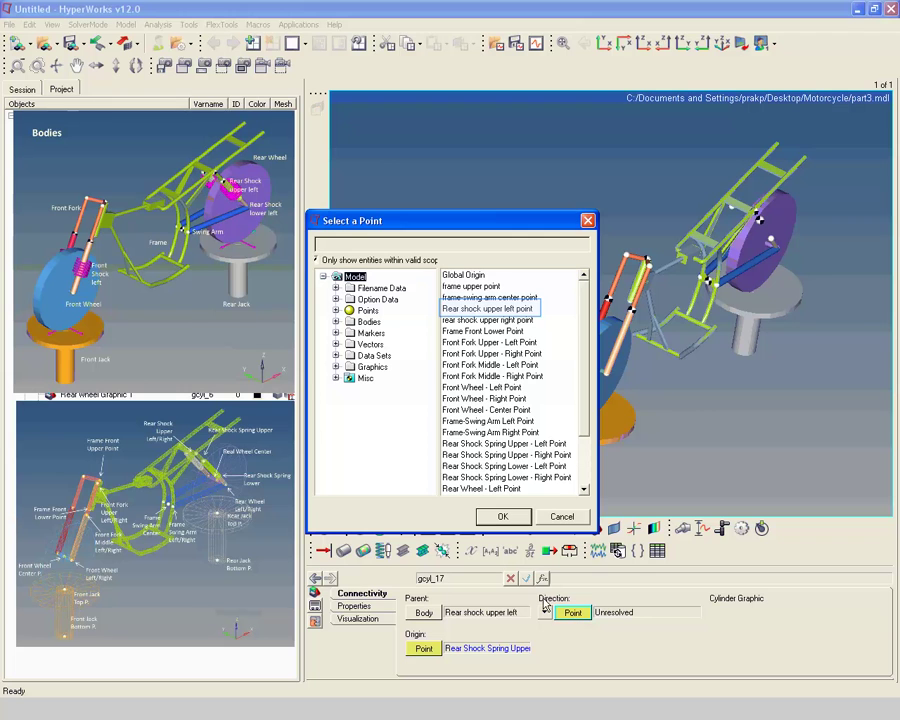
left_click(500, 310)
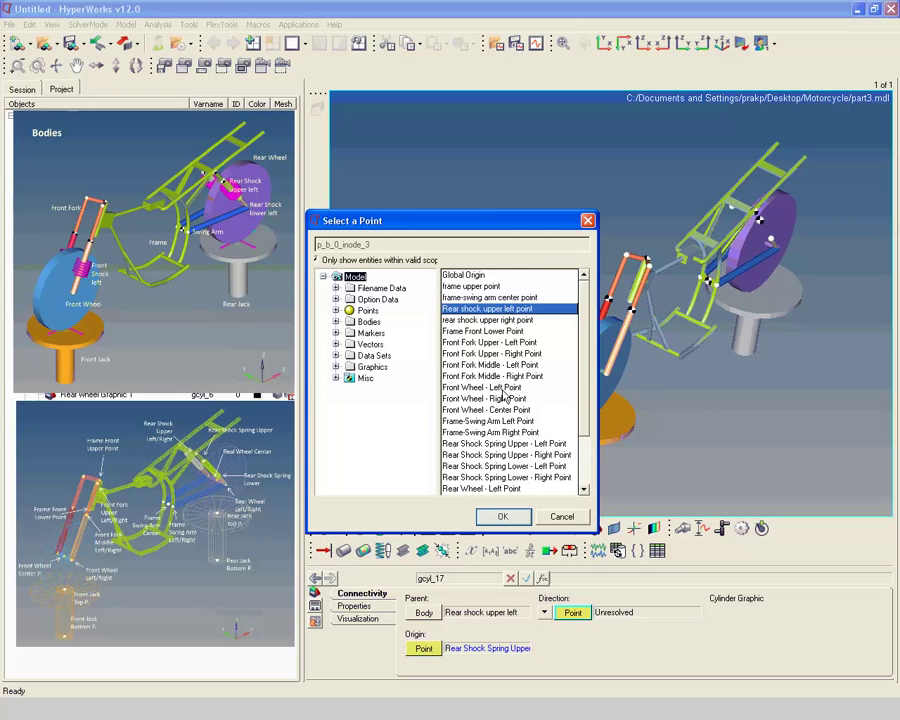
left_click(503, 516)
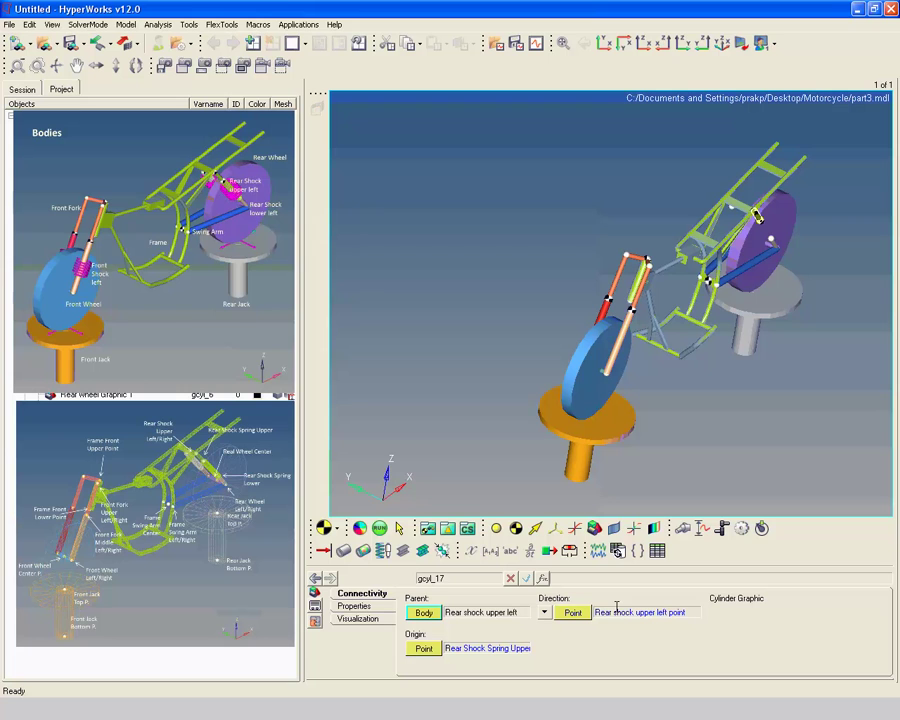
Step: Set Radius 1 of the upper left shock cylinder to 10
left_click(357, 606)
left_click(617, 606)
type("1")
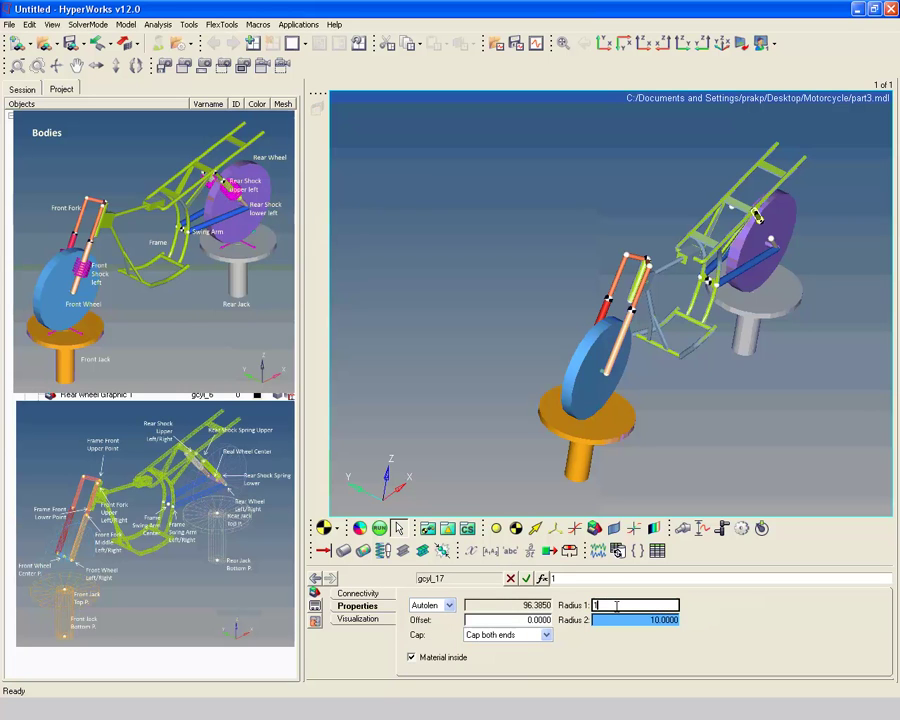
type("0")
key("Tab")
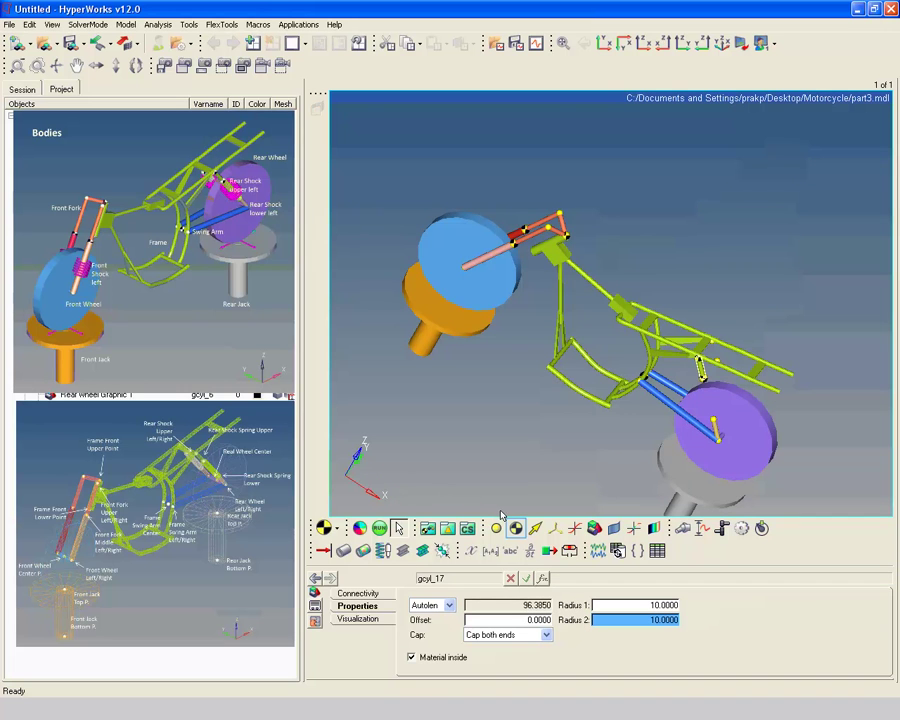
Step: Add a single body labelled Rear shock lower right
left_click(514, 529)
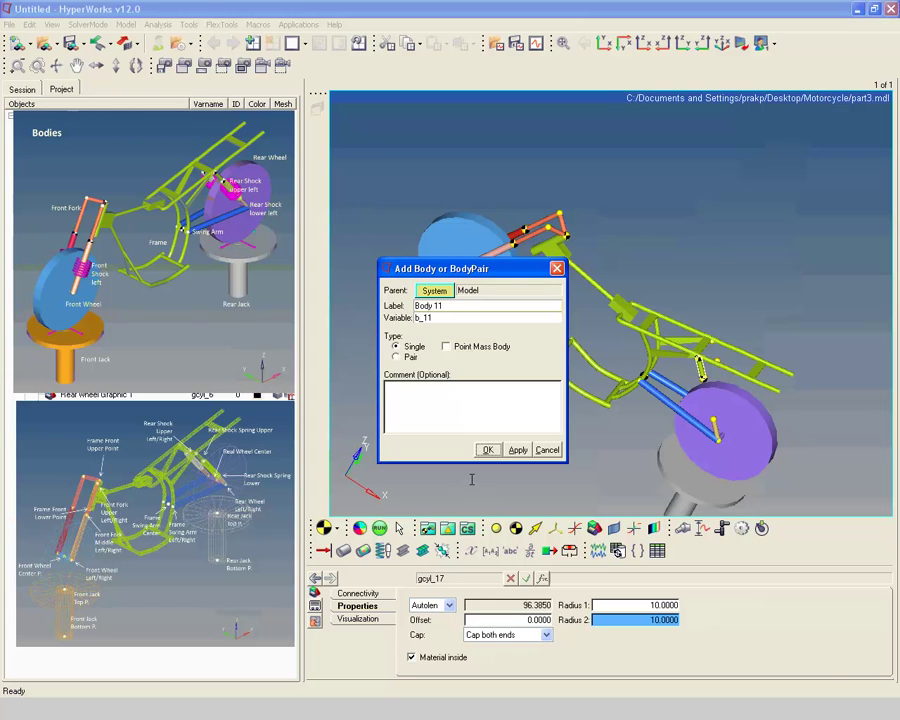
triple_click(458, 306)
type("Rear shock lower right")
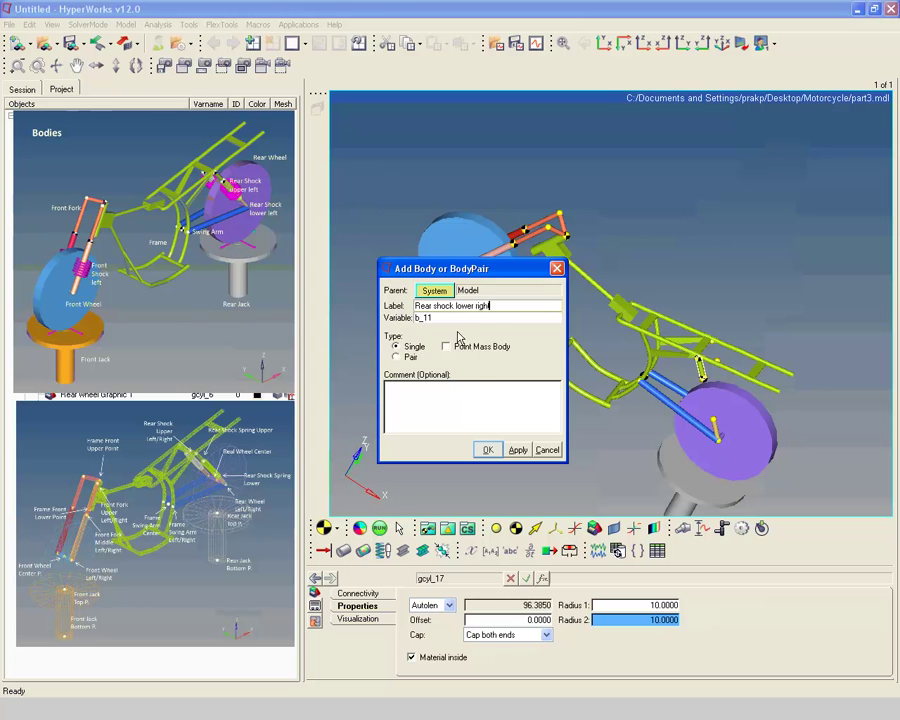
left_click(487, 450)
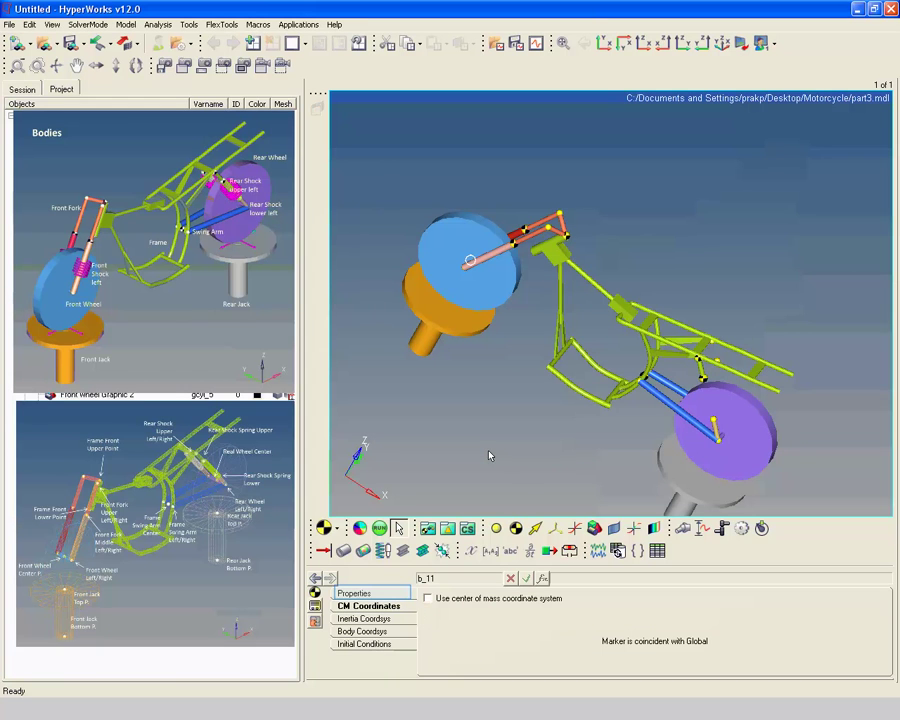
Step: Give the lower right shock body mass 1, Ixx, Iyy and Izz 1000, and center of mass origin Rear Shock Spring Upper - Right Point
left_click(366, 593)
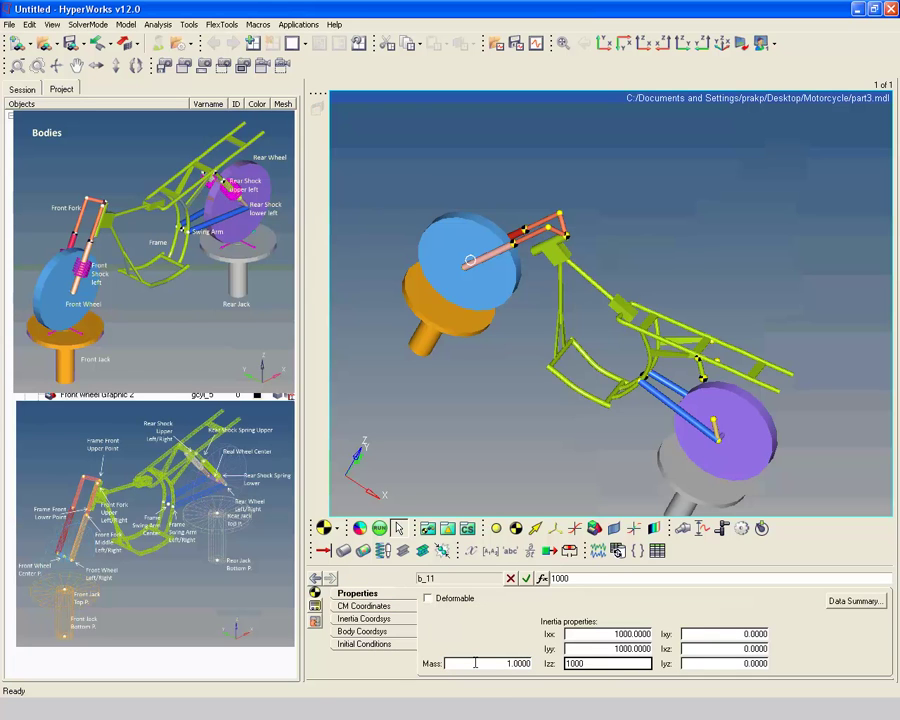
double_click(477, 661)
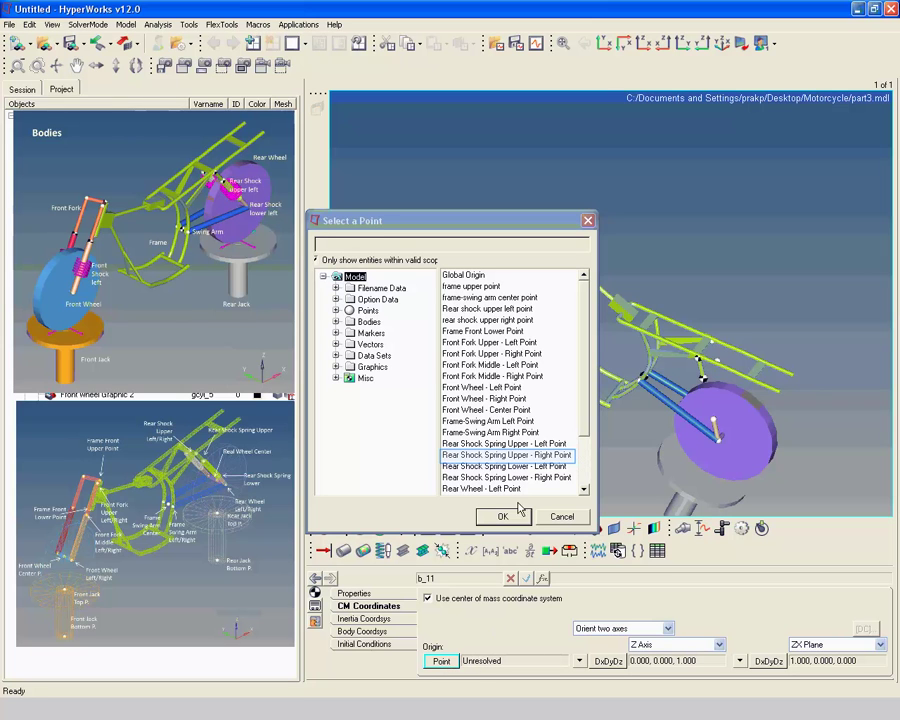
left_click(519, 456)
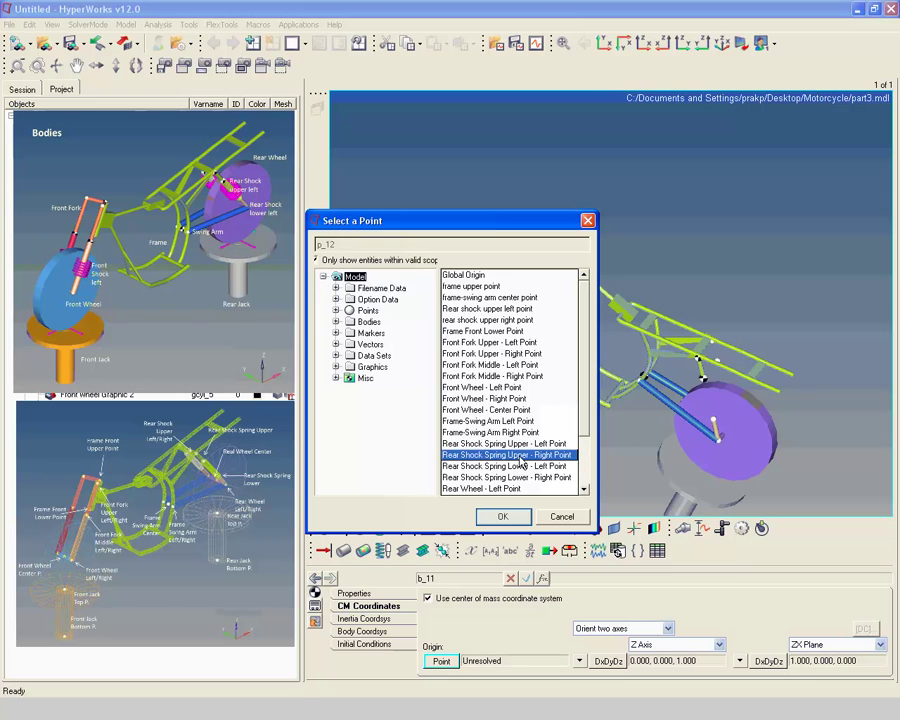
left_click(503, 516)
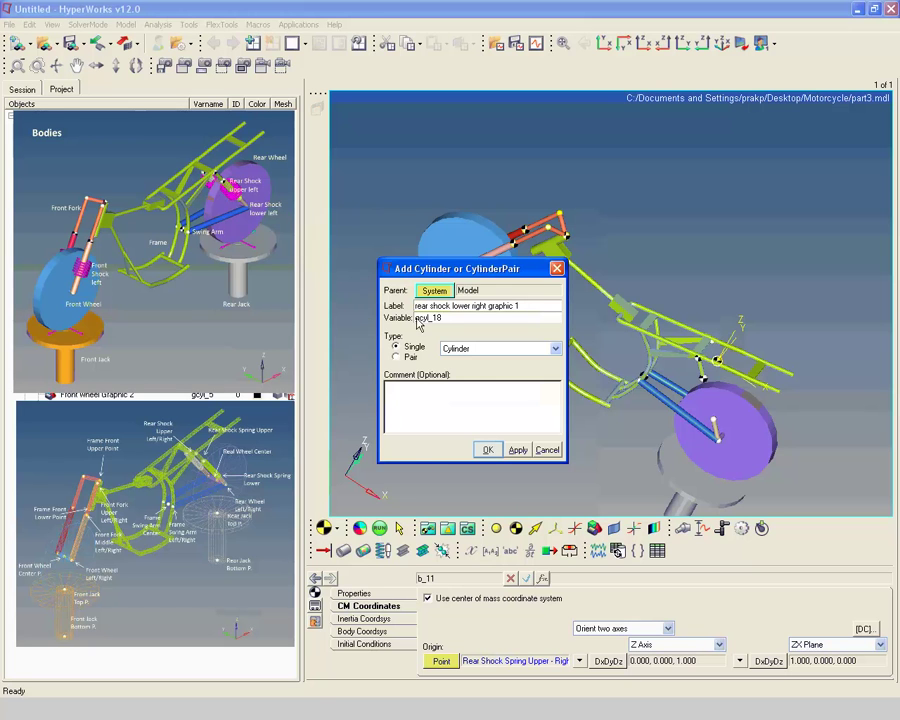
Step: Add a single cylinder graphic labelled rear shock lower right graphic 1 with Rear shock lower right as its parent body
left_click(486, 450)
left_click_drag(672, 380, 586, 333, "ctrl")
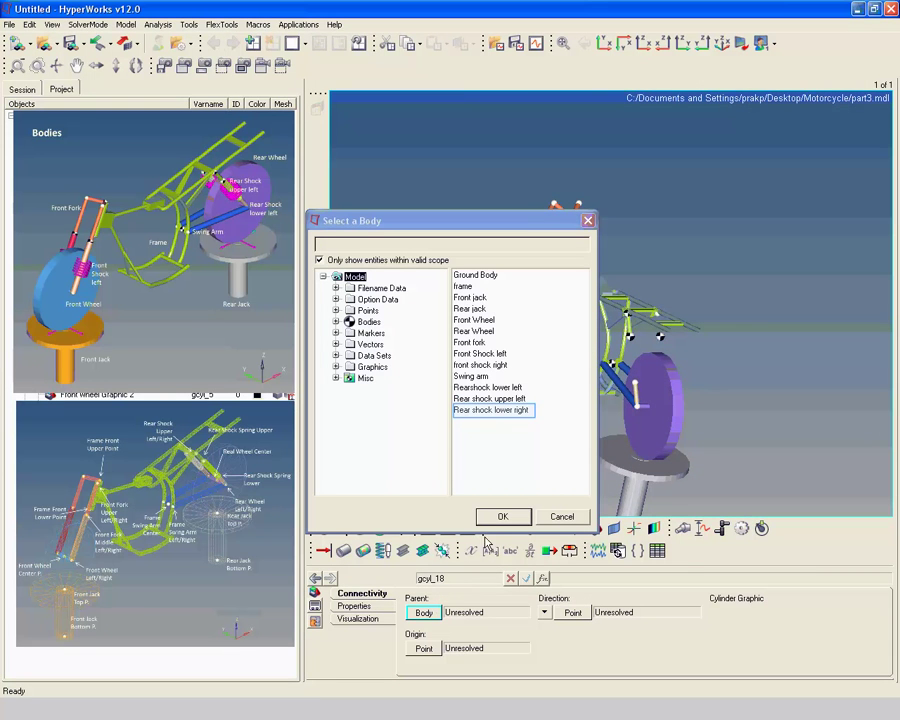
left_click(494, 411)
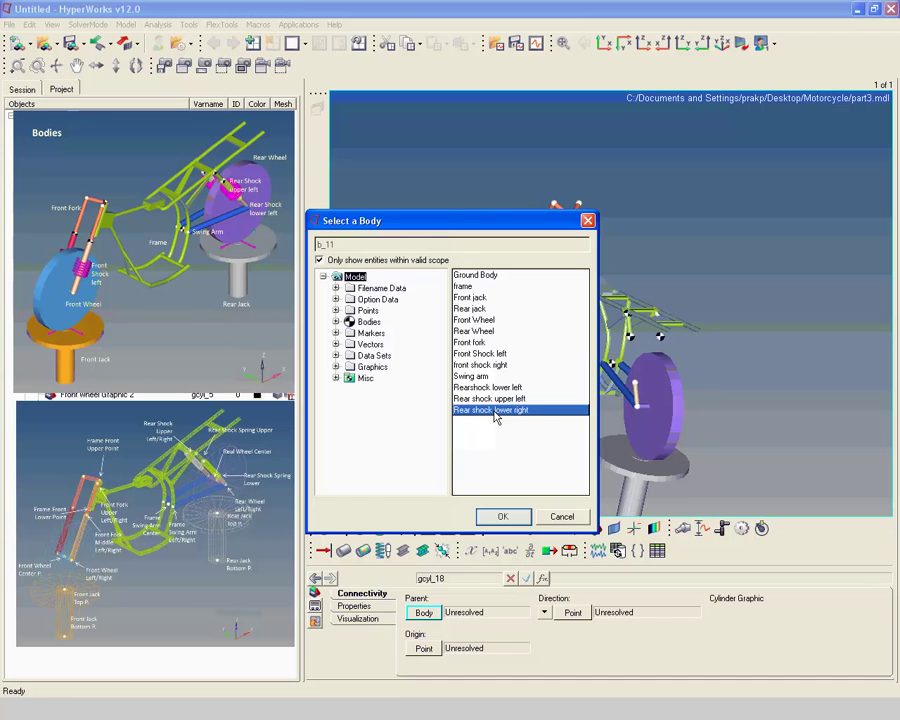
left_click(502, 517)
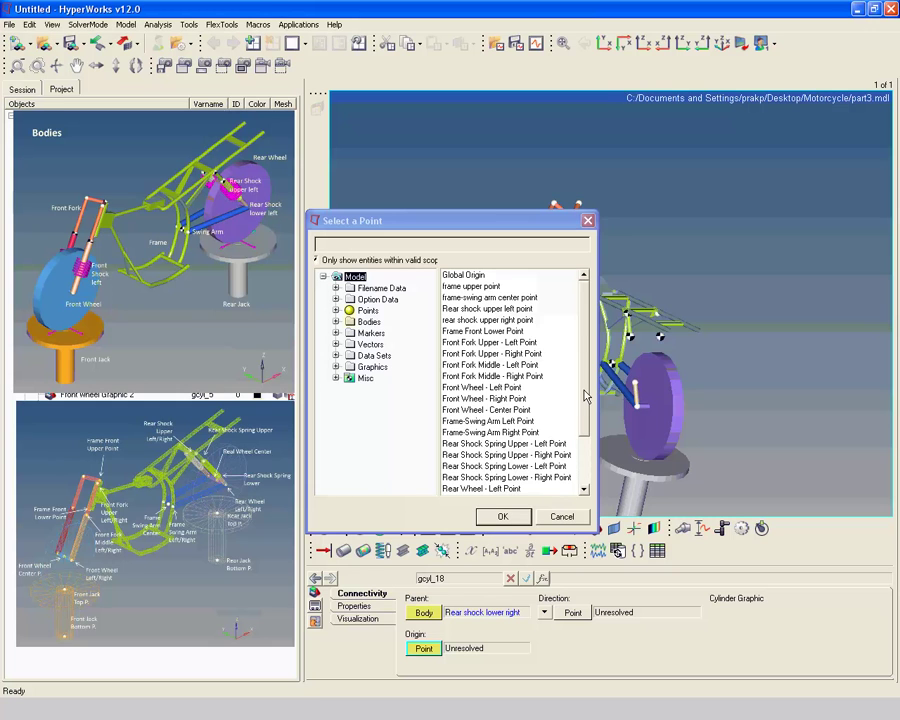
Step: Set the lower right shock cylinder's origin to Rear Wheel - Right Point
left_click_drag(586, 397, 586, 422)
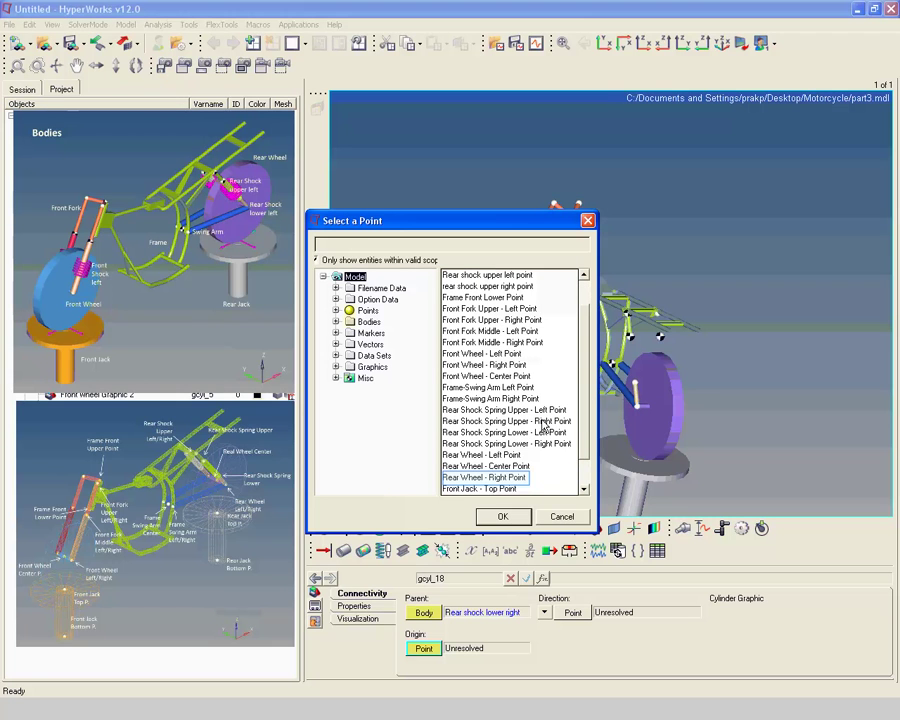
left_click(486, 479)
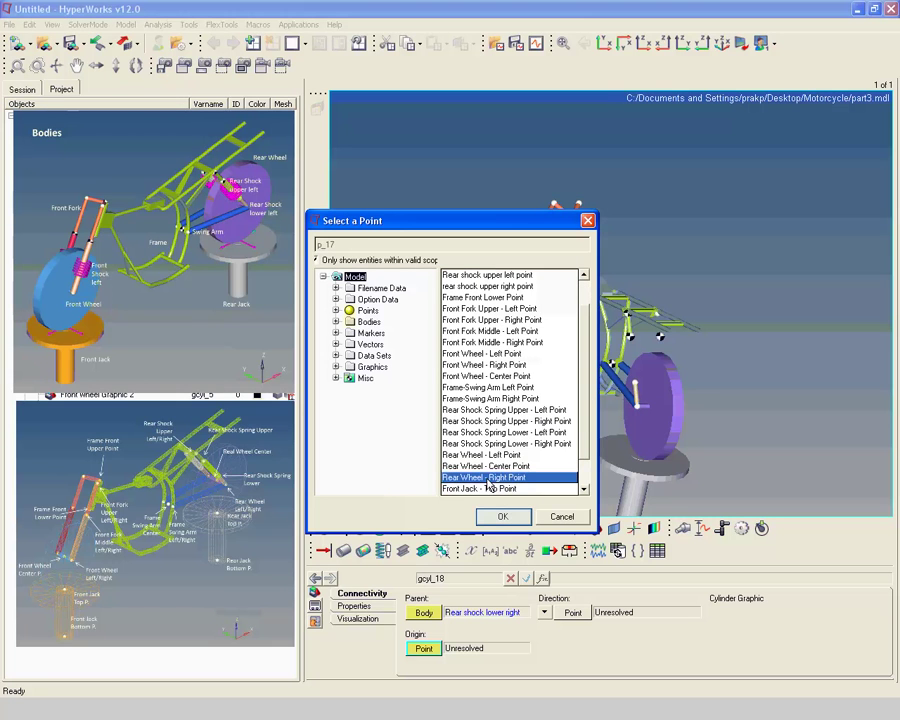
left_click(492, 514)
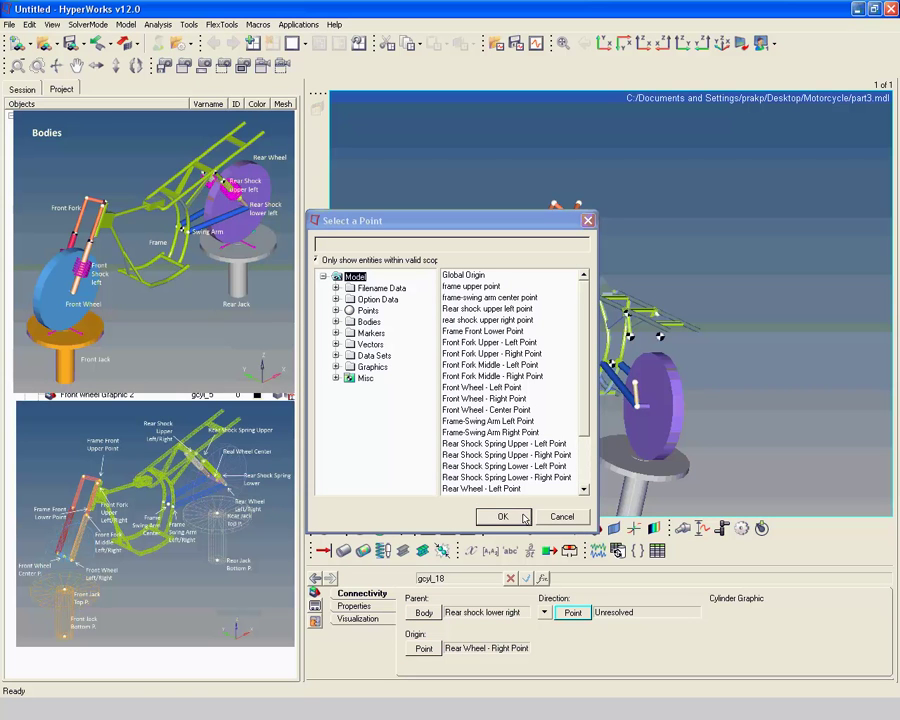
Step: Set the lower right shock cylinder's direction to Rear Shock Spring Lower - Right Point and its radius to 10
left_click(570, 613)
scroll(585, 428, "down", 1)
scroll(585, 434, "down", 1)
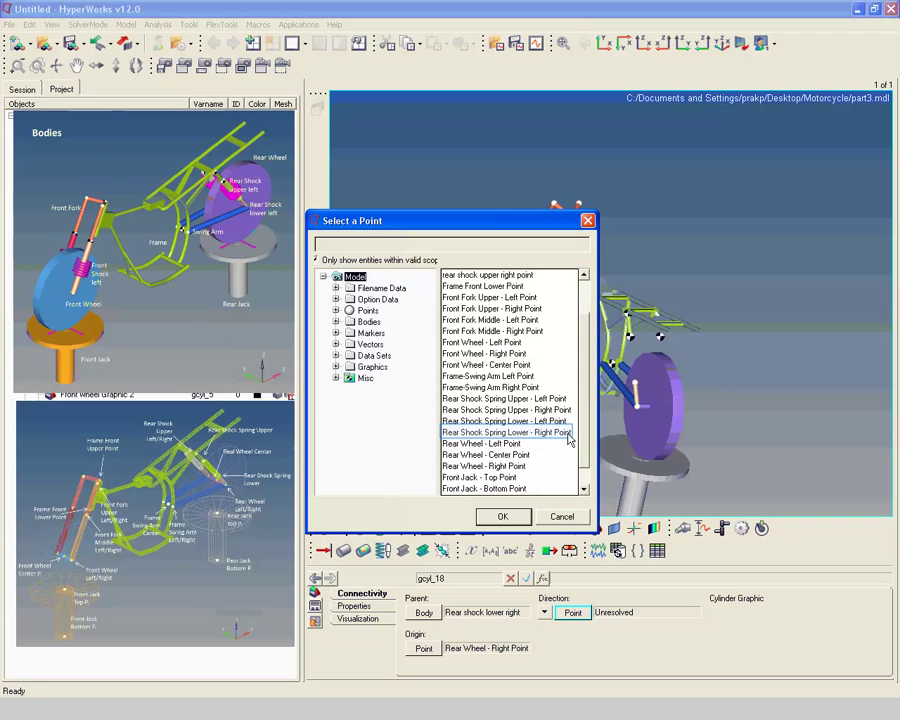
left_click(562, 433)
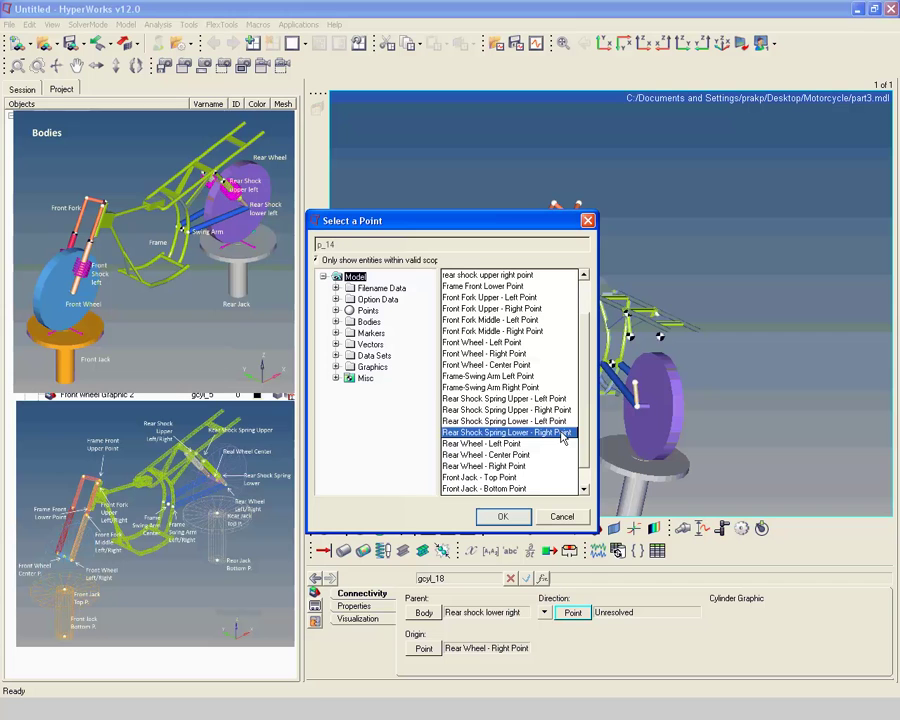
left_click(503, 516)
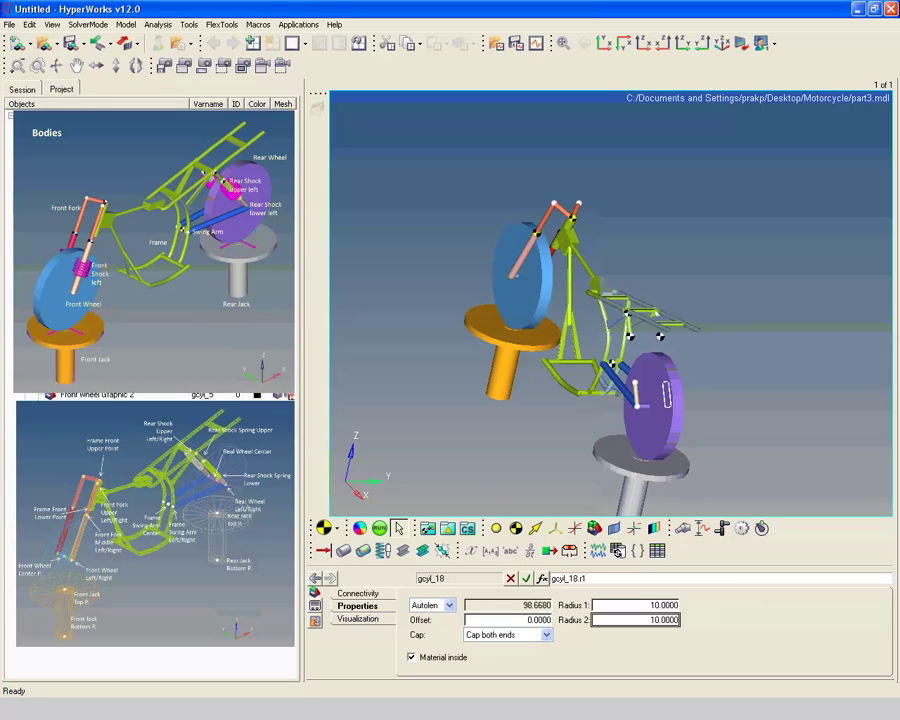
left_click(640, 605)
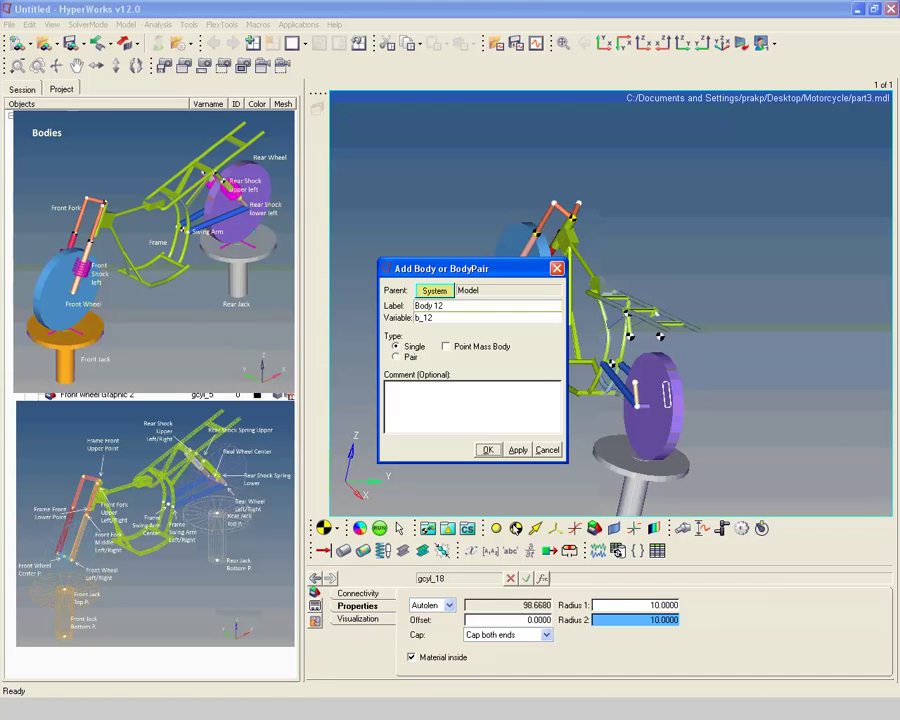
Step: Add a single body labelled rear shock upper right
triple_click(455, 306)
type("rear shock upper right")
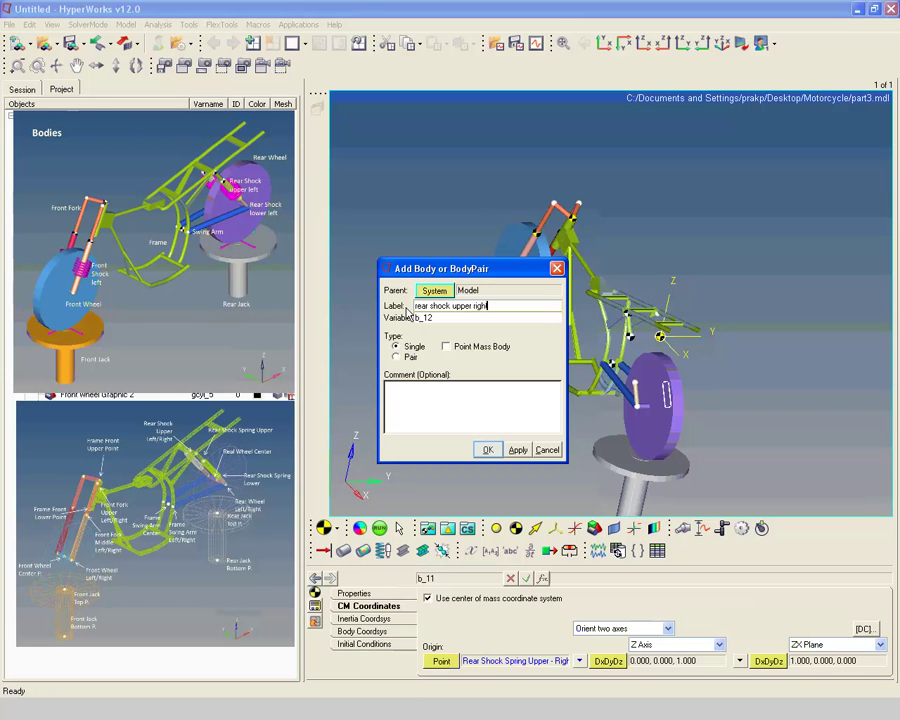
left_click(487, 449)
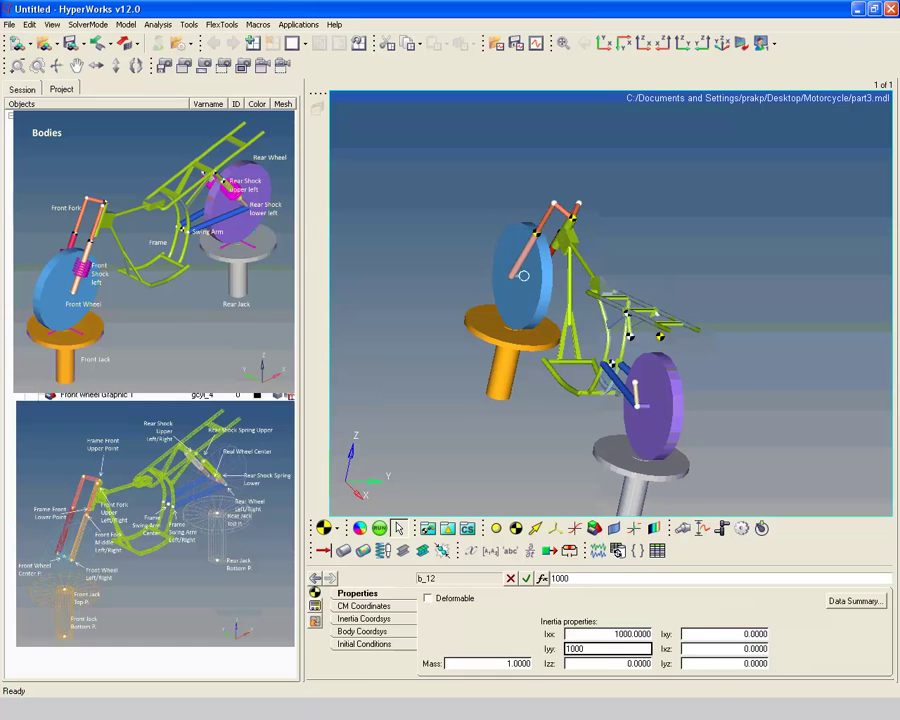
Step: Complete the upper right shock body's inertias at 1000 and set its center of mass origin to rear shock upper right point
key("Tab")
type("100")
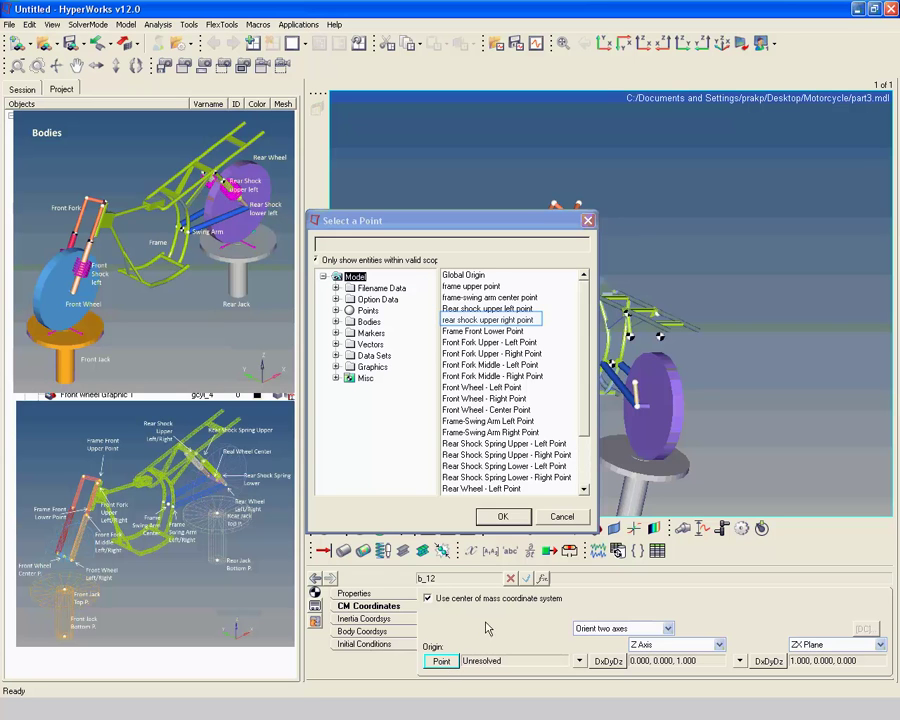
left_click(524, 321)
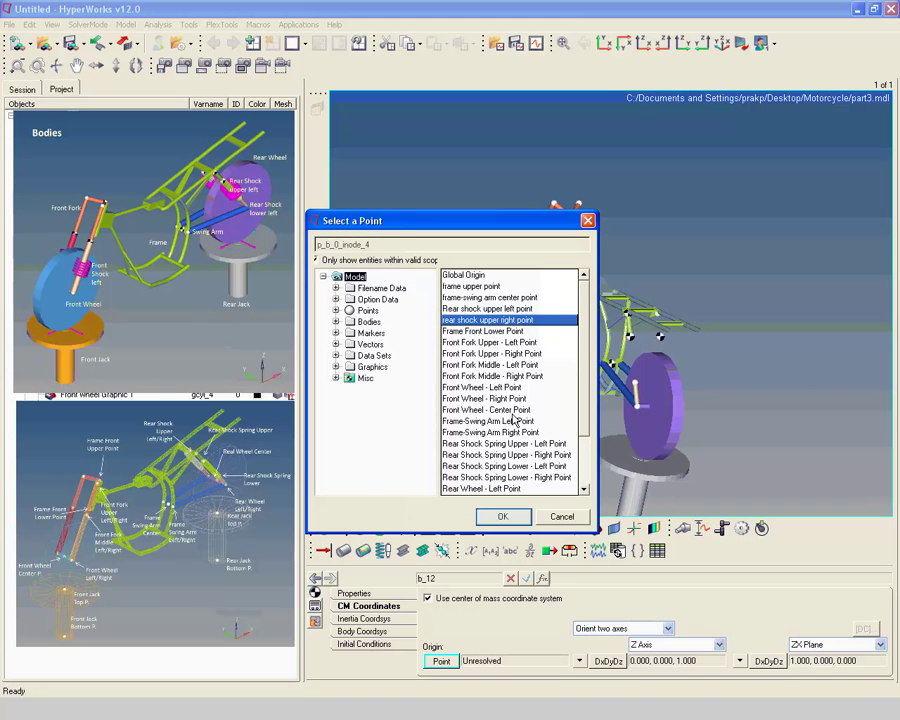
left_click(507, 517)
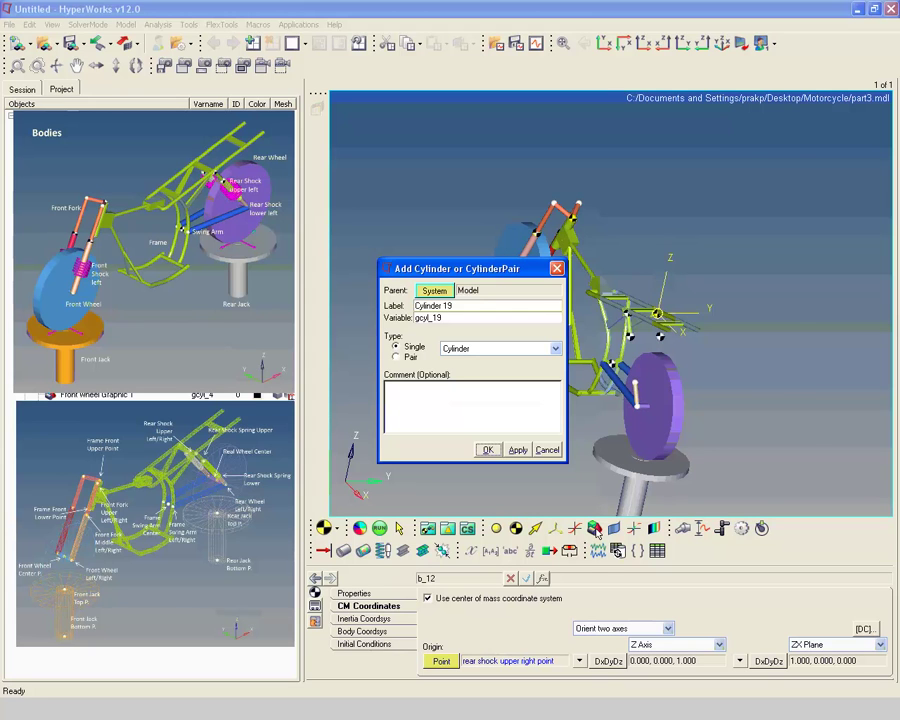
Step: Add a single cylinder graphic labelled Rear shock upper right graphic 1 with rear shock upper right as its parent body
type("Rear shock upper right graphic 1")
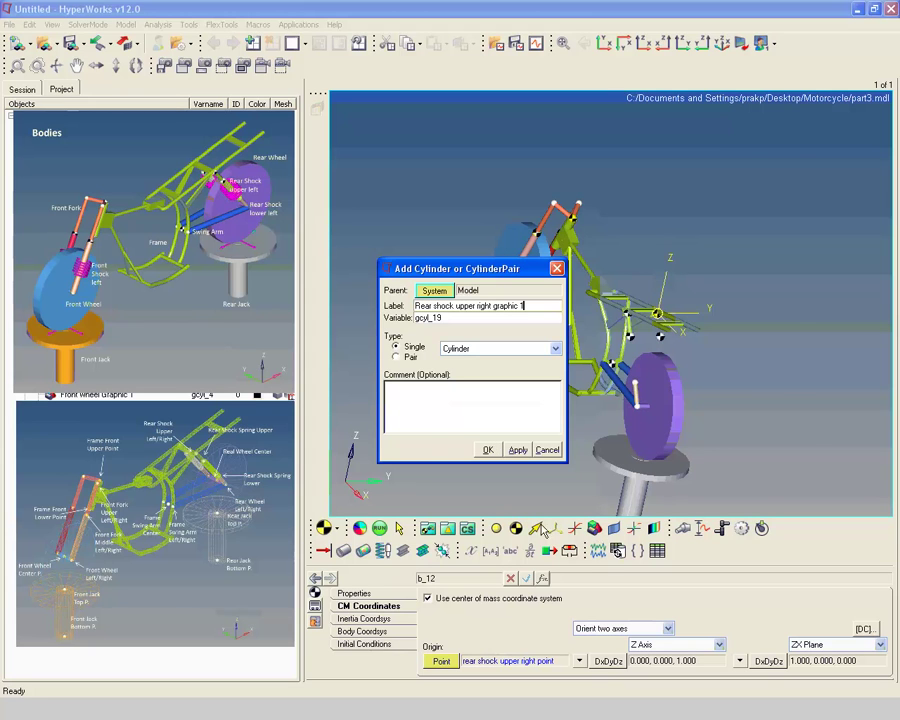
key("Return")
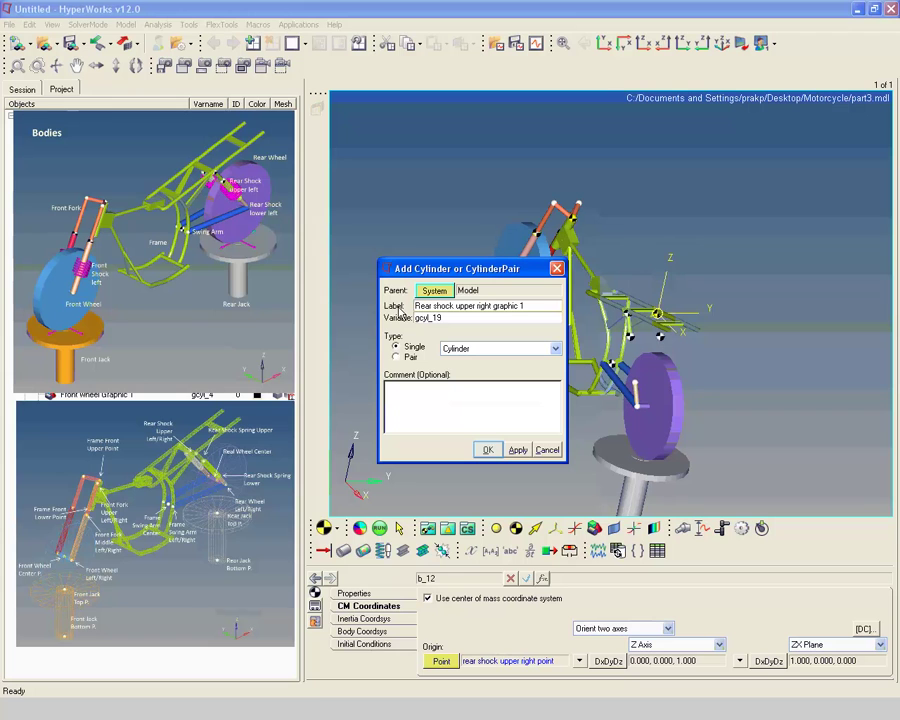
left_click(488, 449)
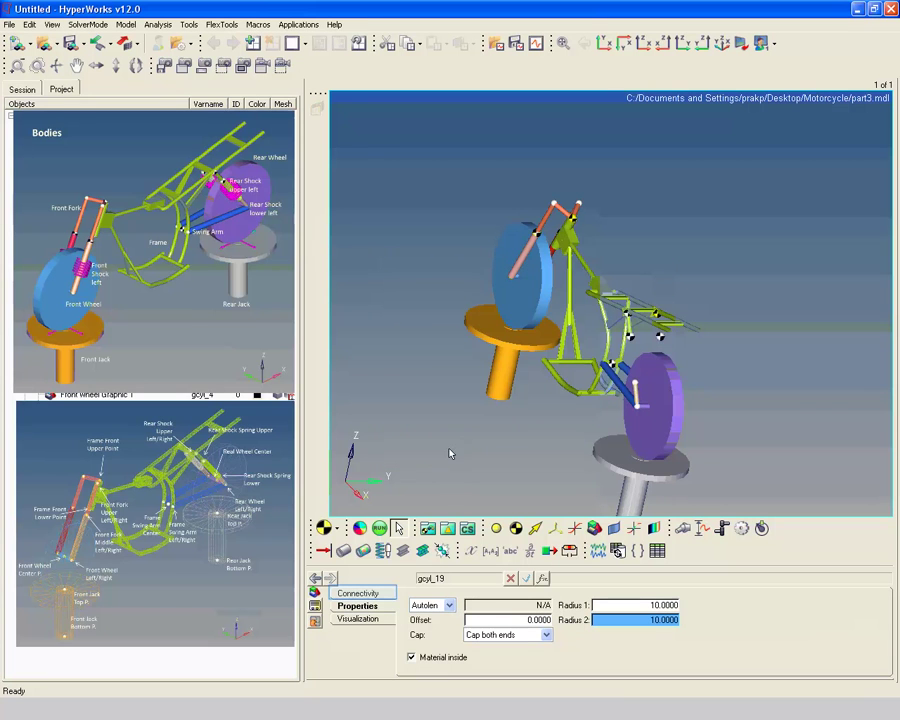
left_click(357, 594)
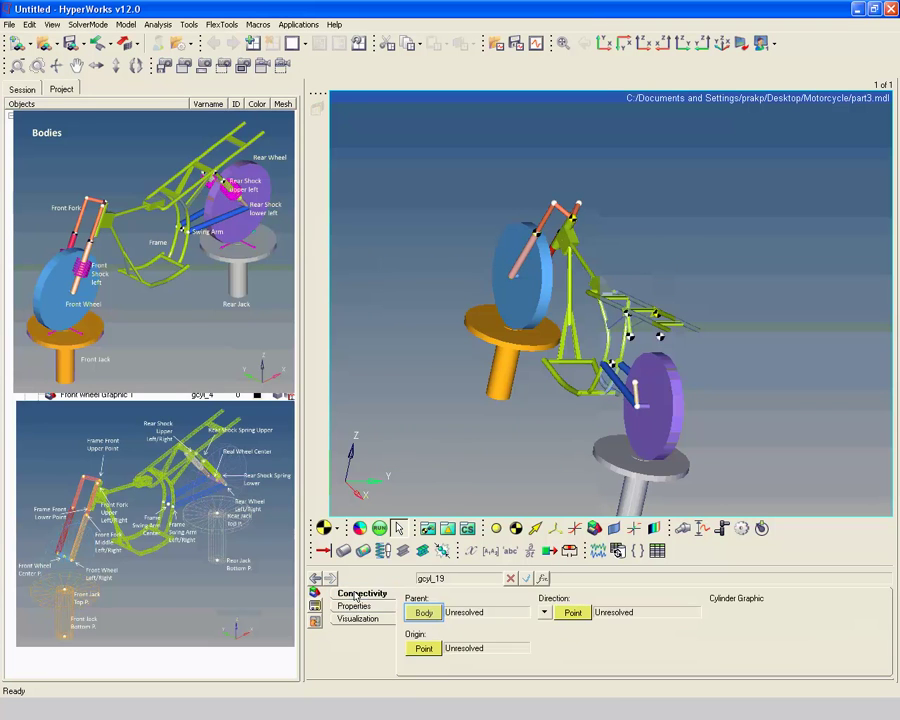
left_click(424, 612)
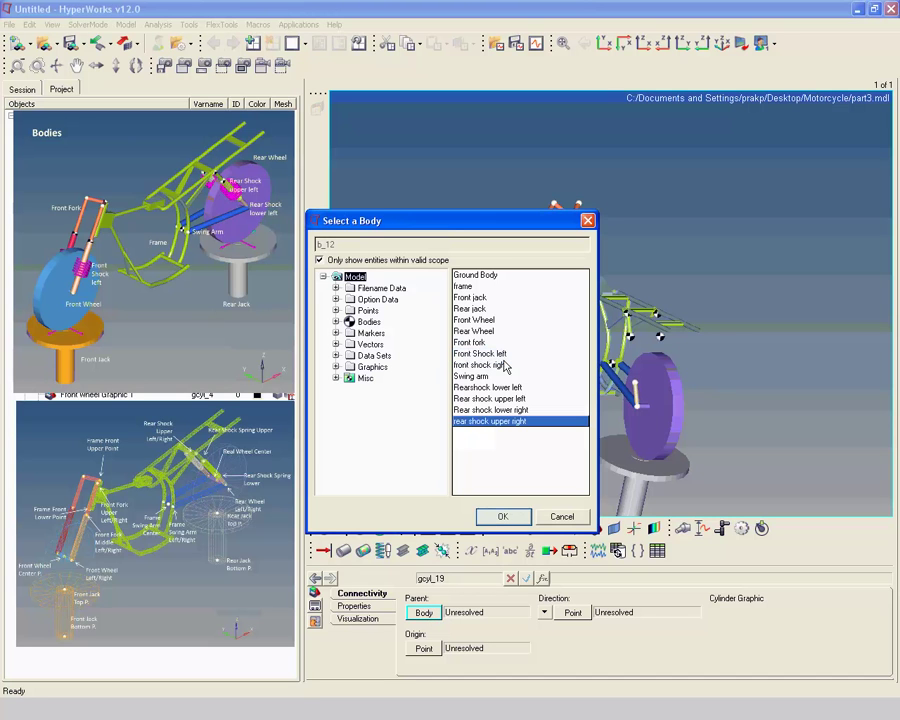
left_click(493, 514)
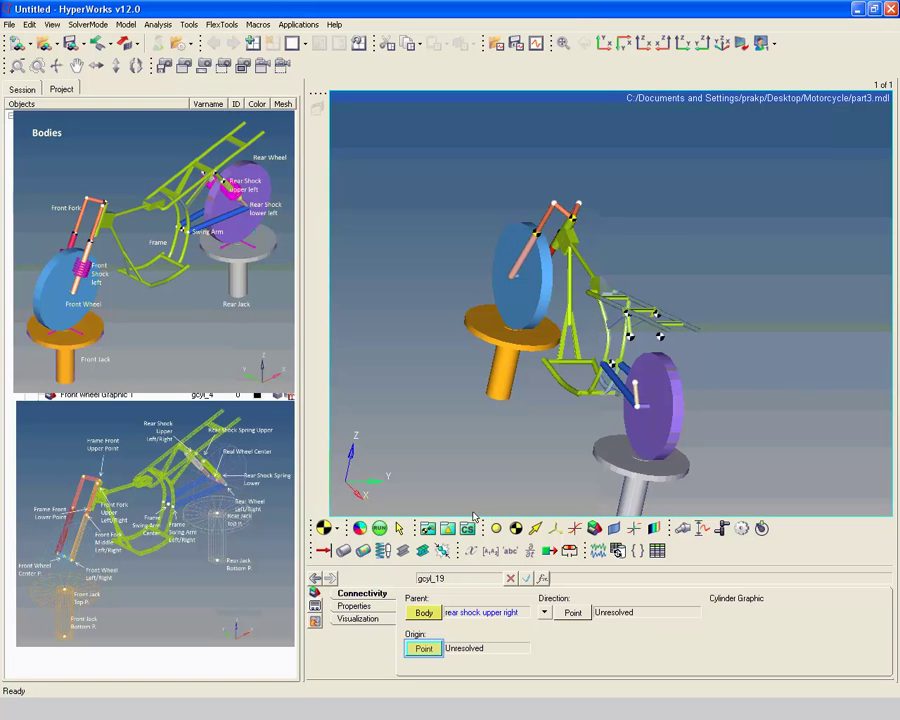
Step: Set the upper right shock cylinder's origin to Rear Shock Spring Upper - Right Point
left_click(425, 649)
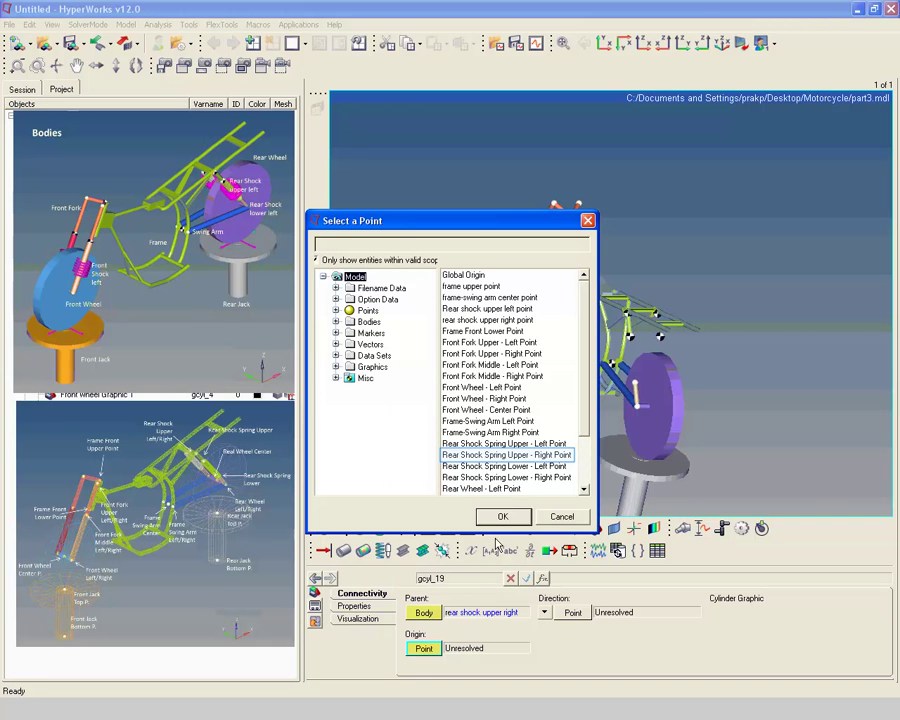
left_click(503, 459)
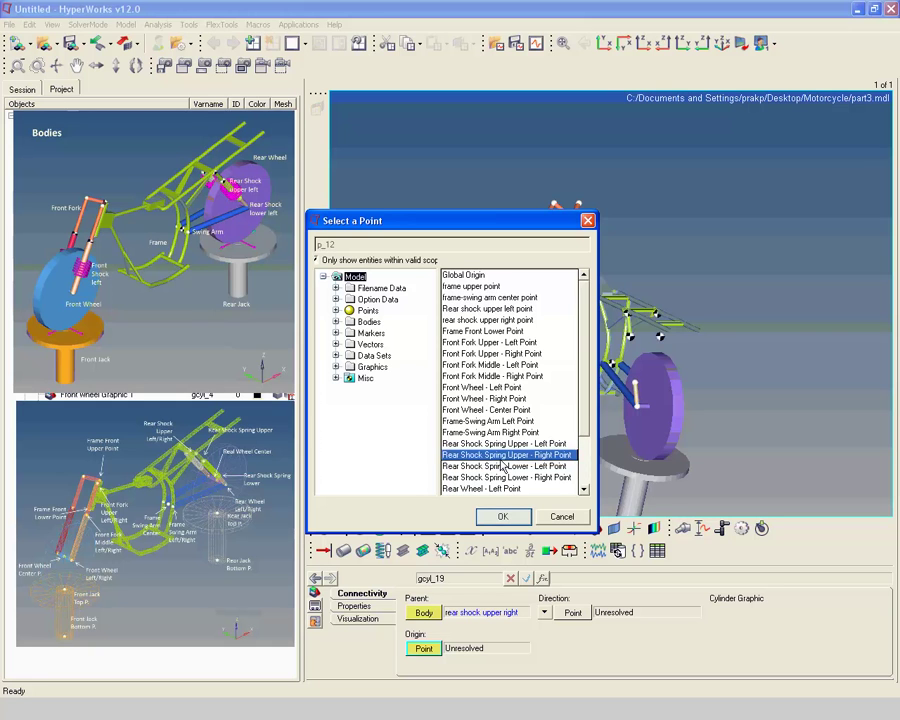
left_click(512, 516)
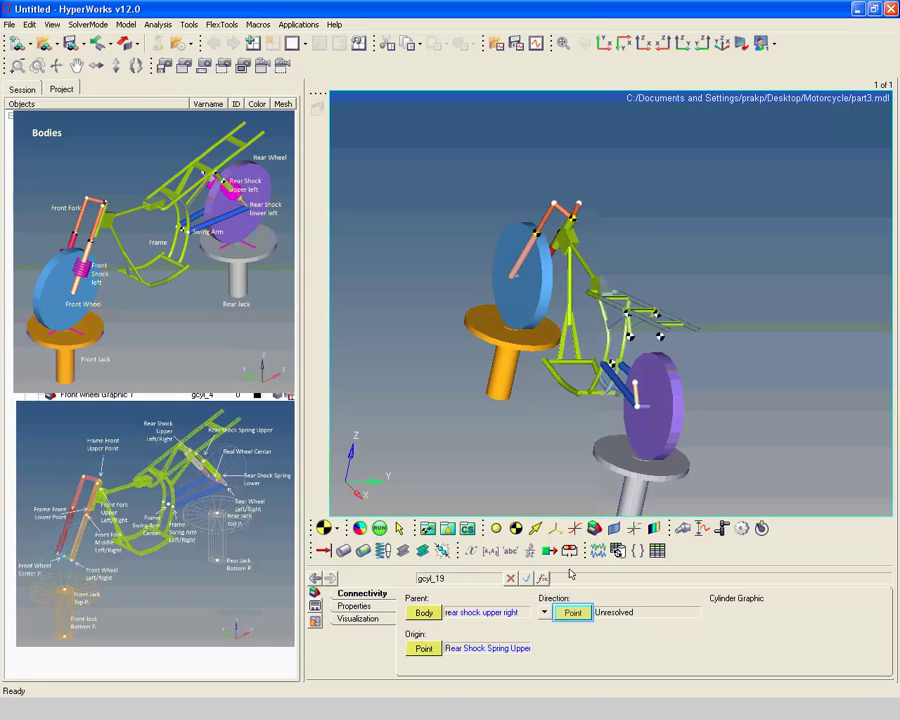
Step: Set the upper right shock cylinder's direction to rear shock upper right point
left_click(573, 613)
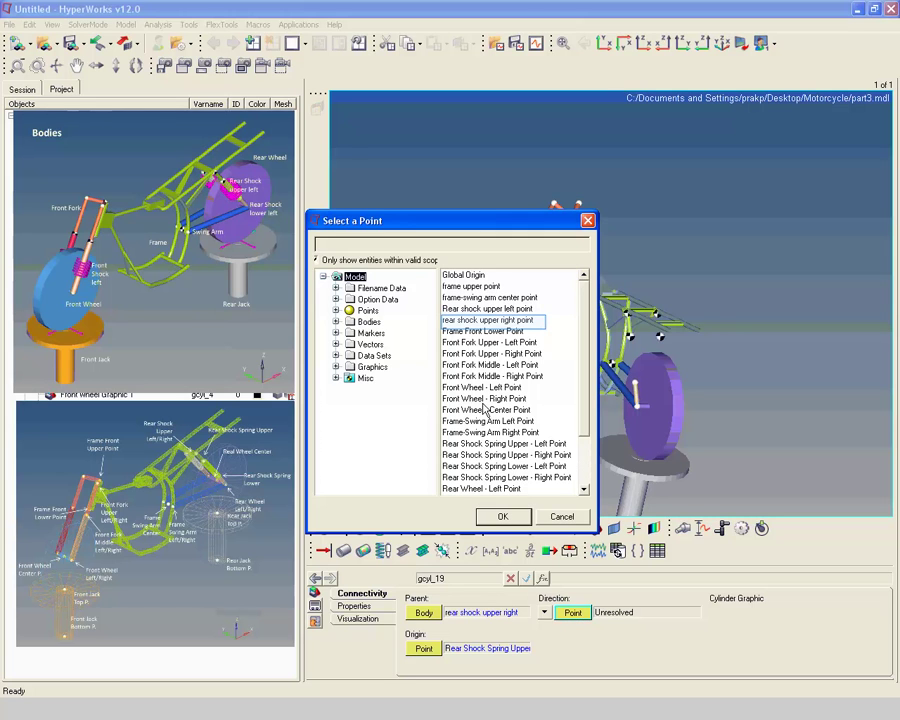
left_click(482, 322)
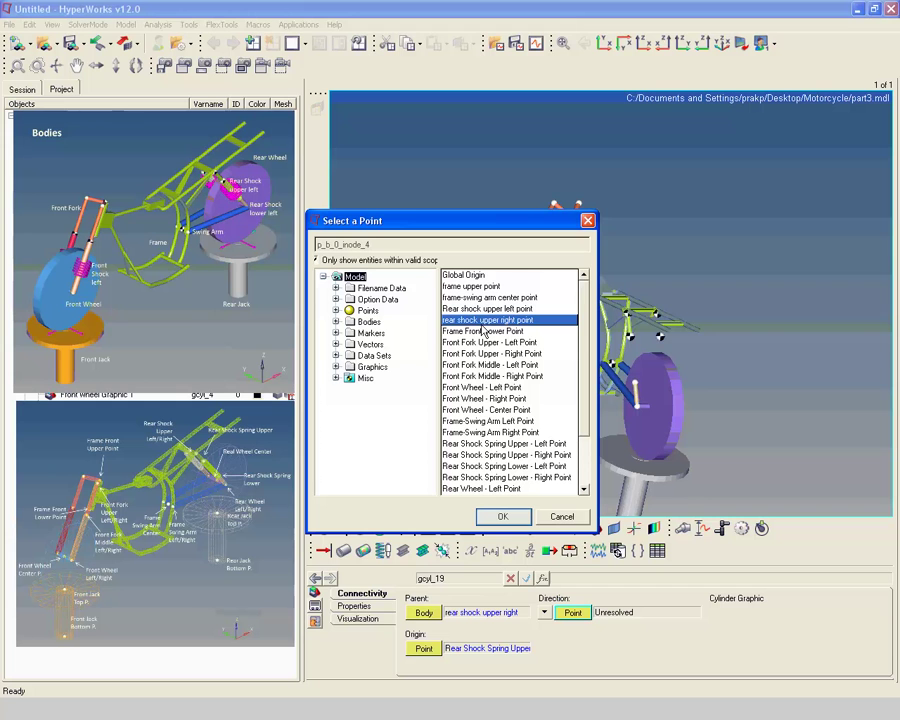
left_click(519, 517)
left_click_drag(690, 374, 519, 362, "ctrl")
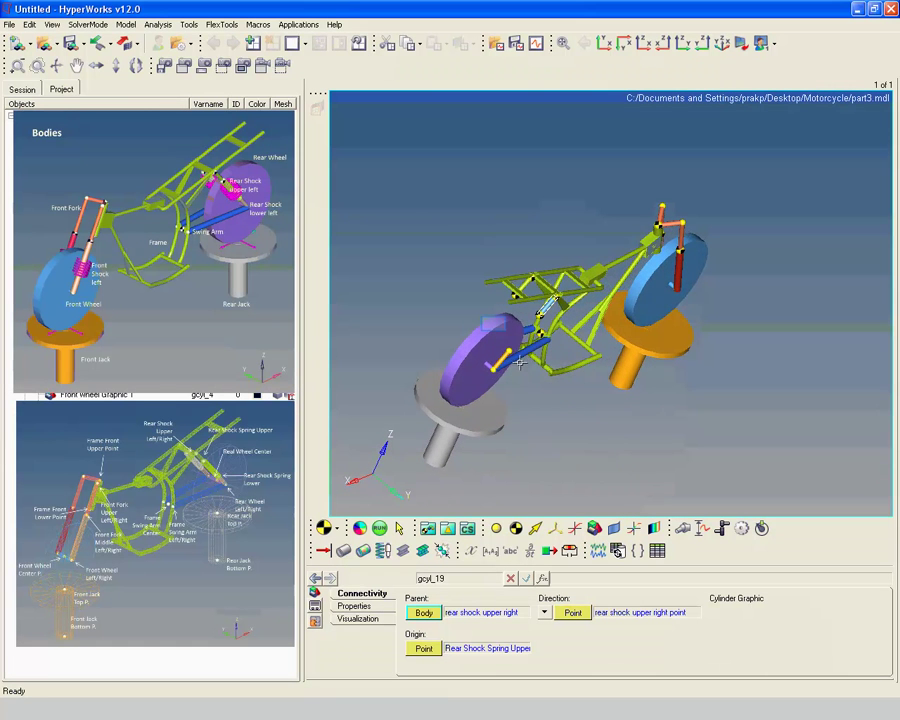
left_click(493, 323)
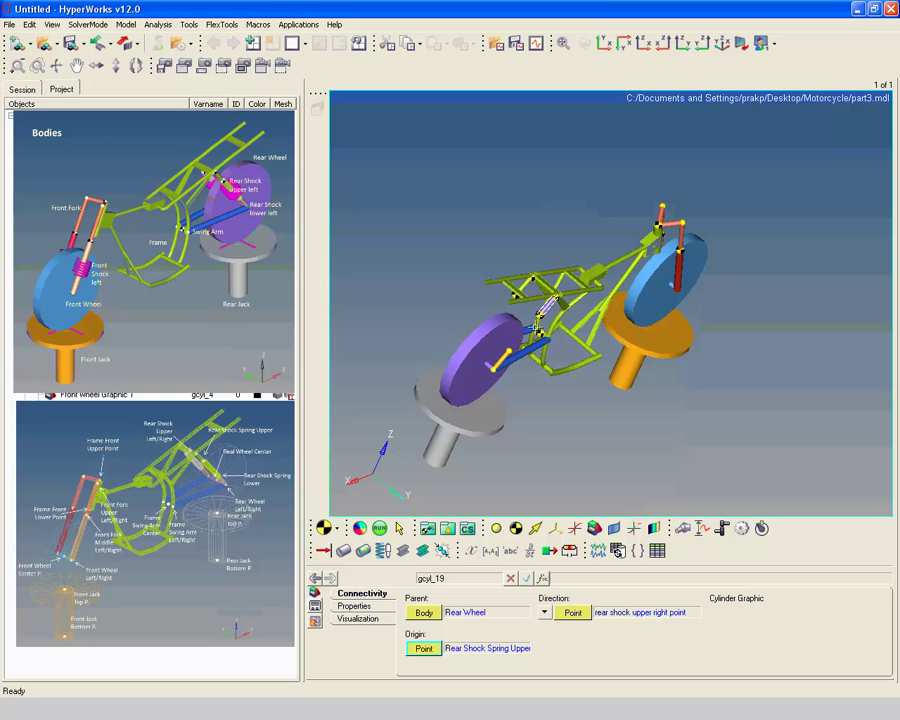